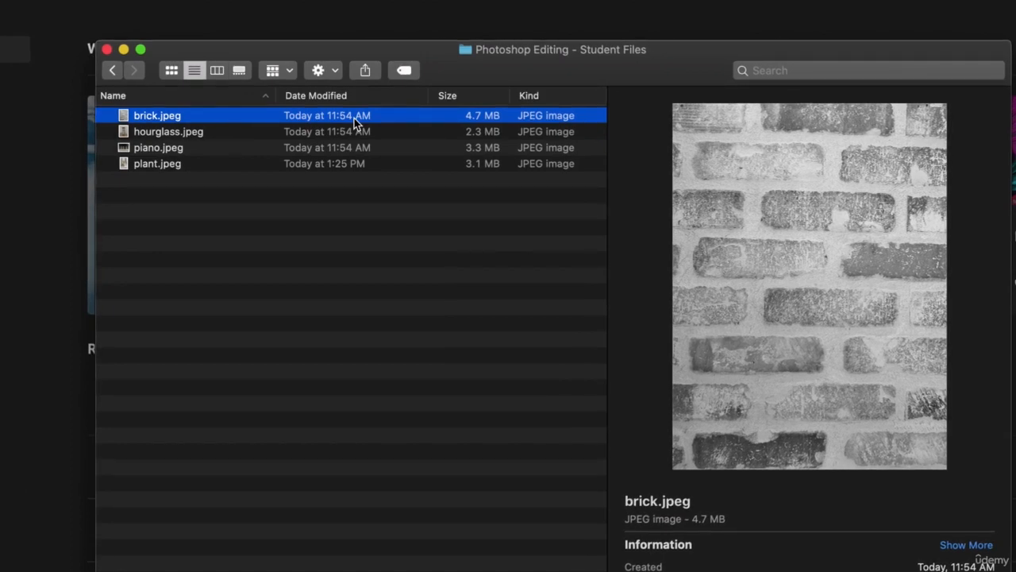
Preview the brick, hourglass, piano and plant images in the Student Files folder
click(193, 131)
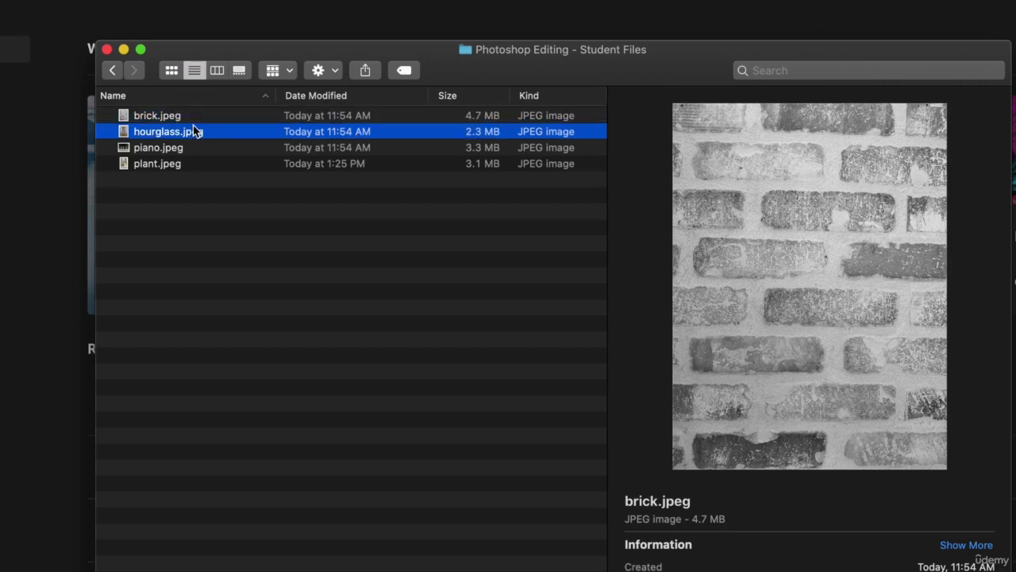
click(167, 151)
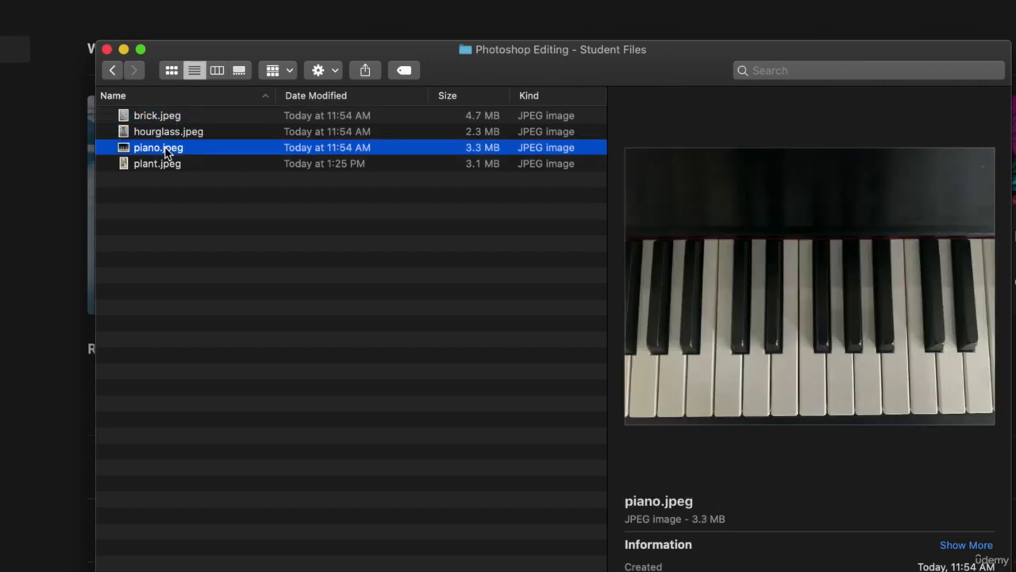
click(165, 163)
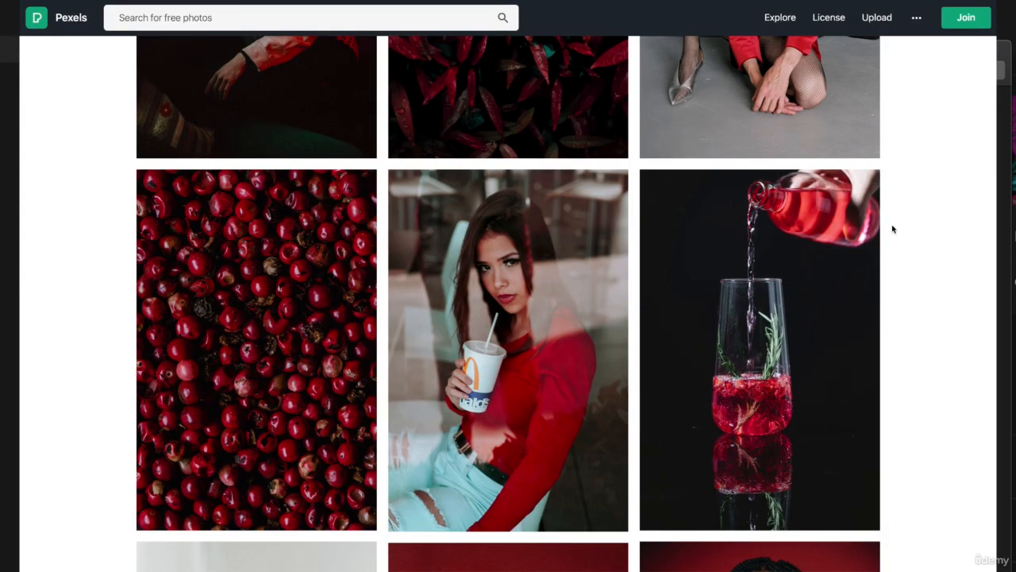
Scroll through the Pexels free photo gallery
scroll(893, 228, down, 5)
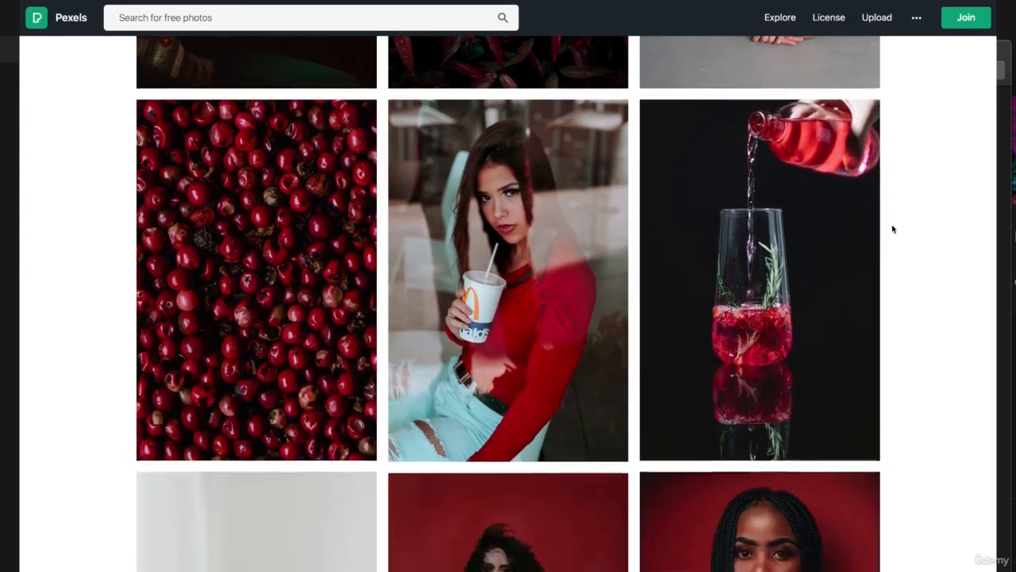
scroll(892, 229, down, 6)
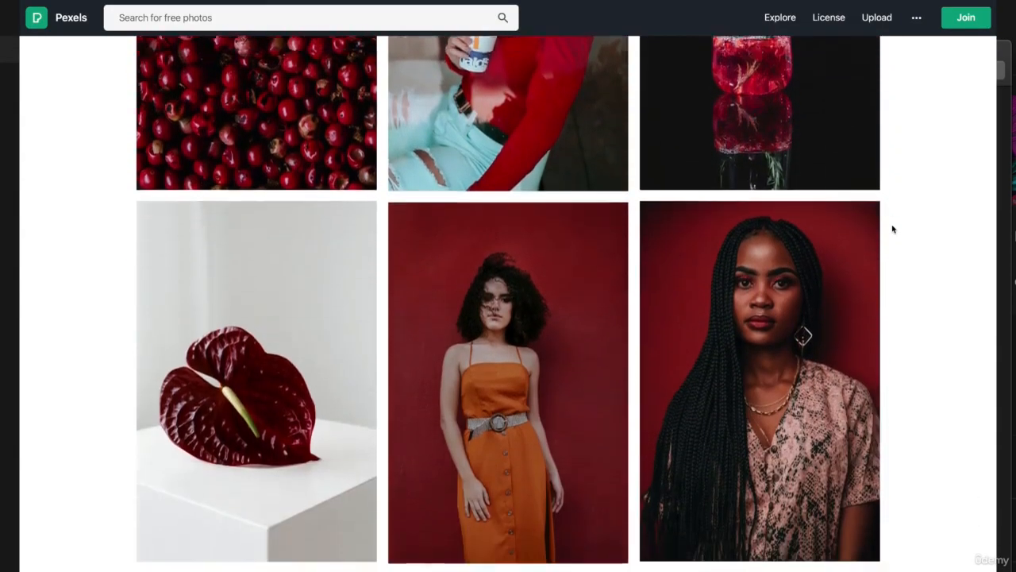
scroll(892, 228, down, 4)
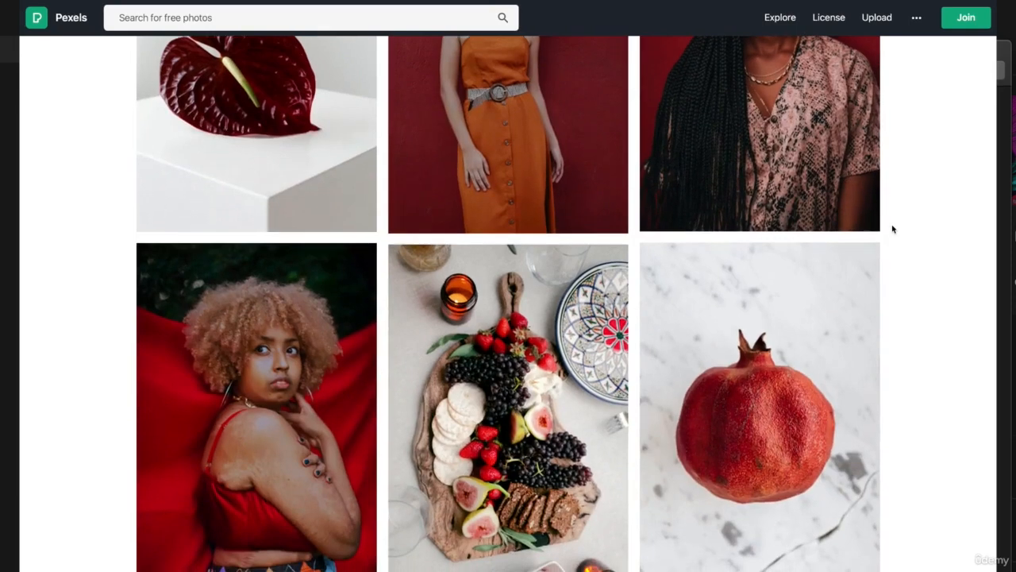
scroll(893, 229, down, 2)
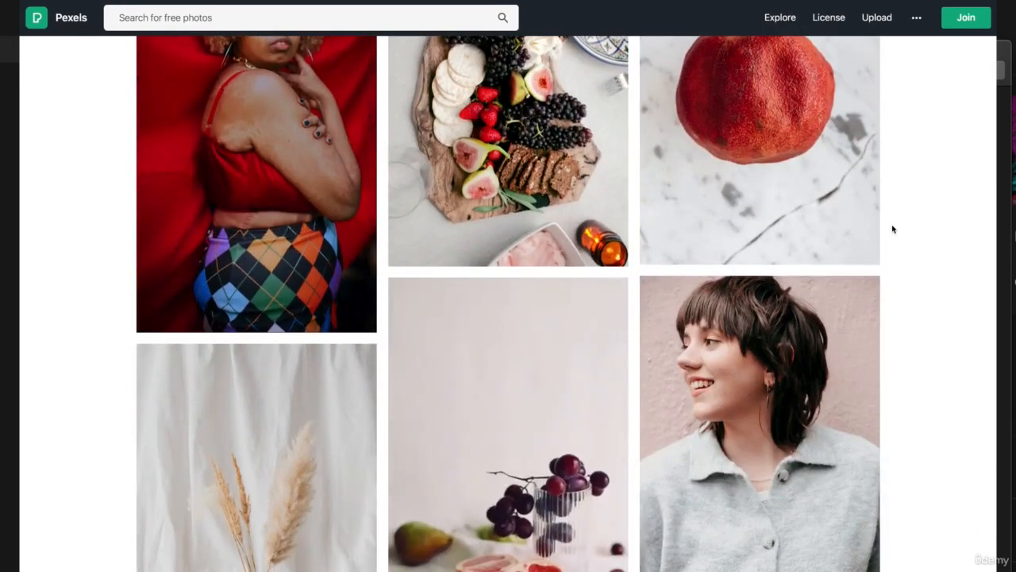
scroll(892, 229, down, 3)
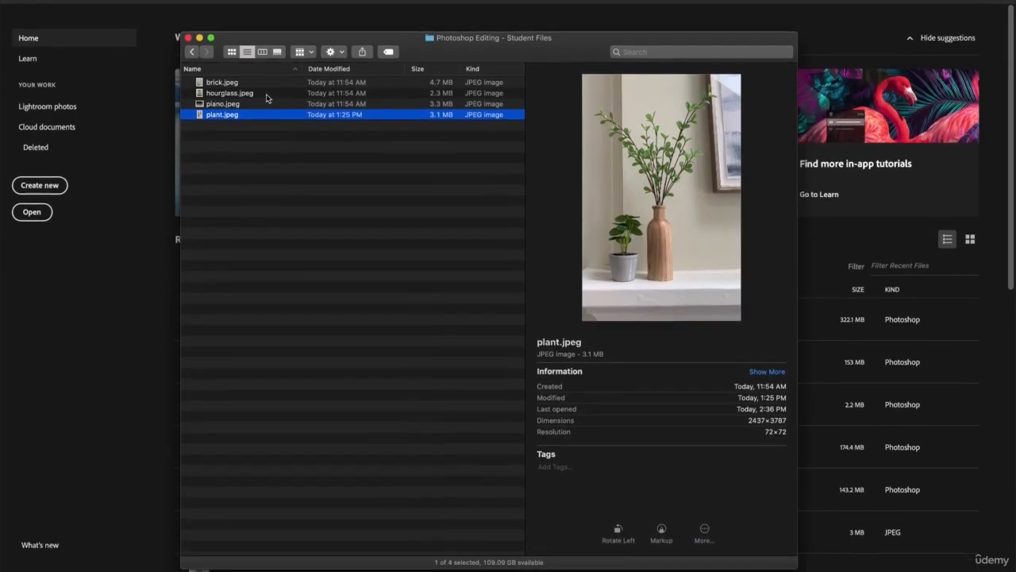
Open hourglass.jpeg in Photoshop from the Student Files folder
click(257, 127)
drag(254, 91, 270, 558)
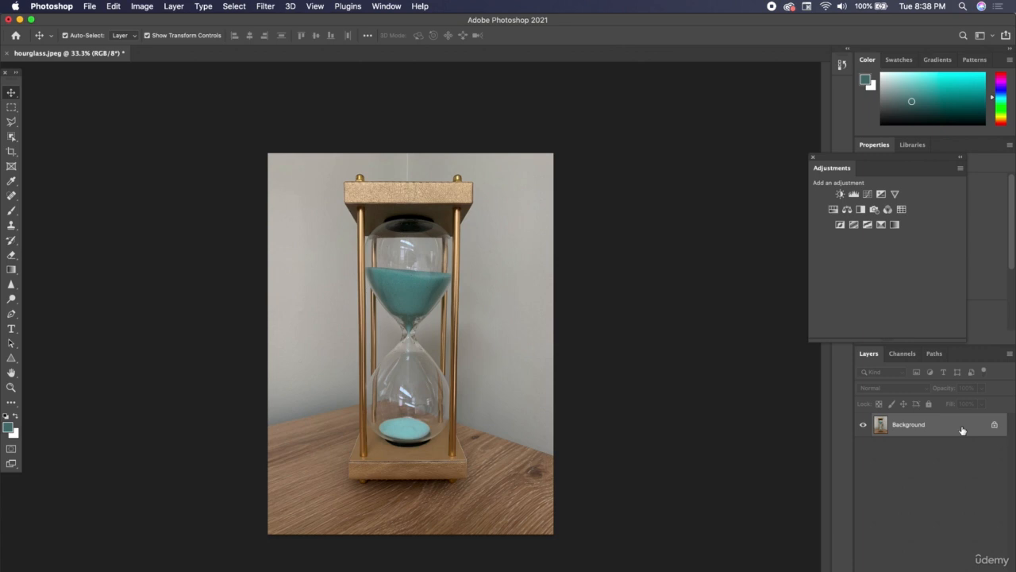
Convert the Background layer of the hourglass image to a smart object
right_click(859, 427)
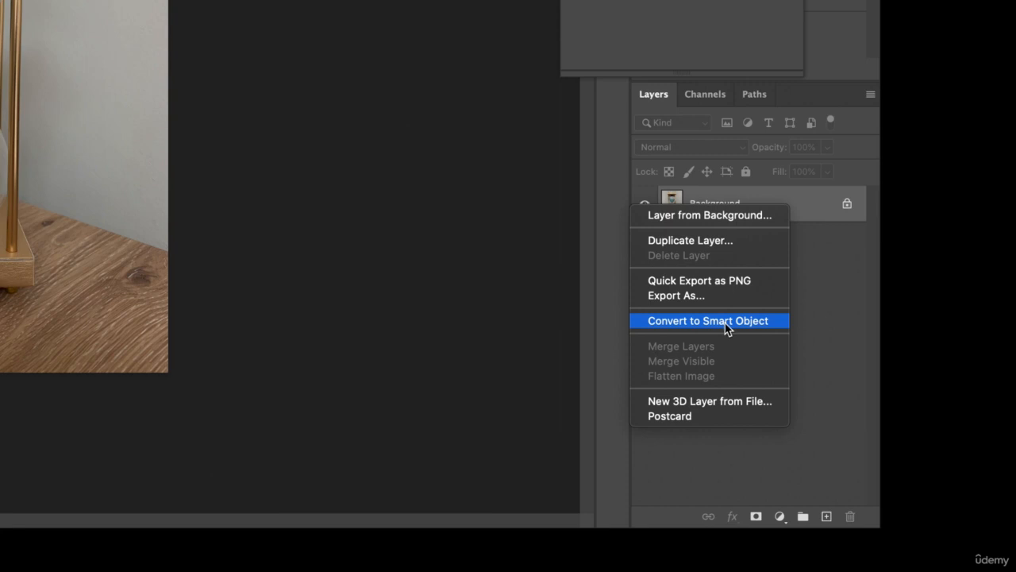
click(727, 322)
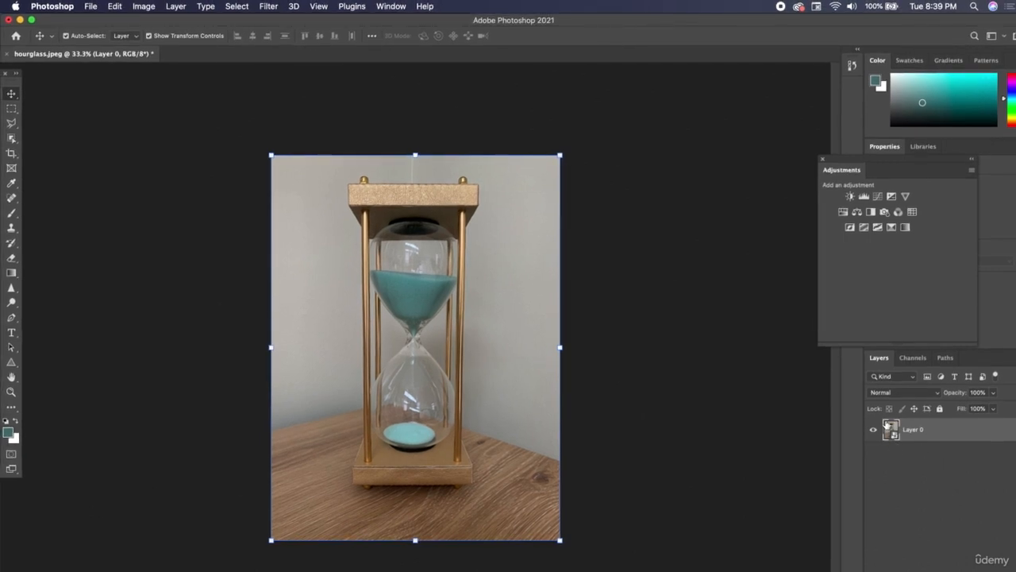
Move the Adjustments panel next to the image on the canvas
drag(843, 162, 593, 159)
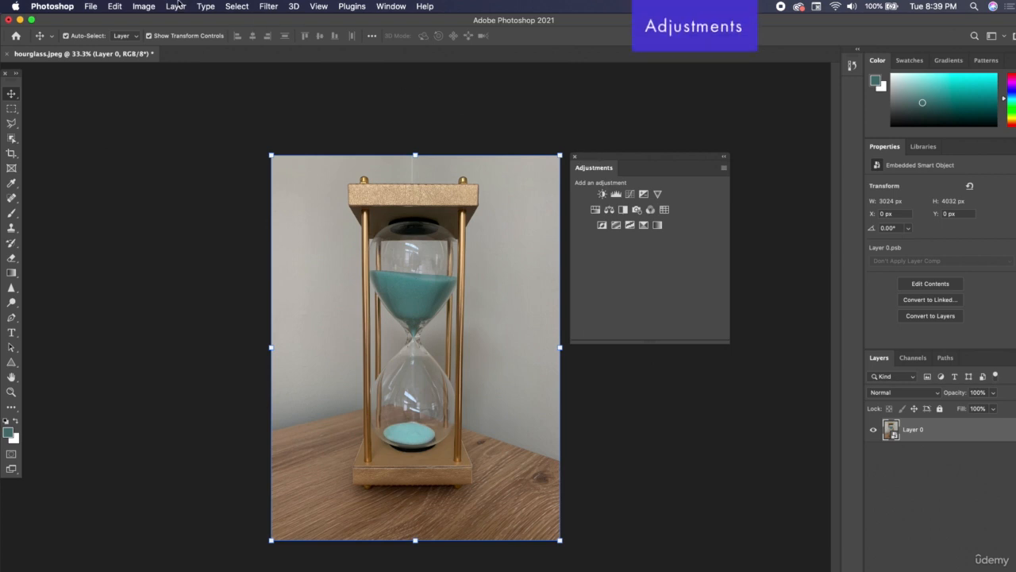
click(146, 7)
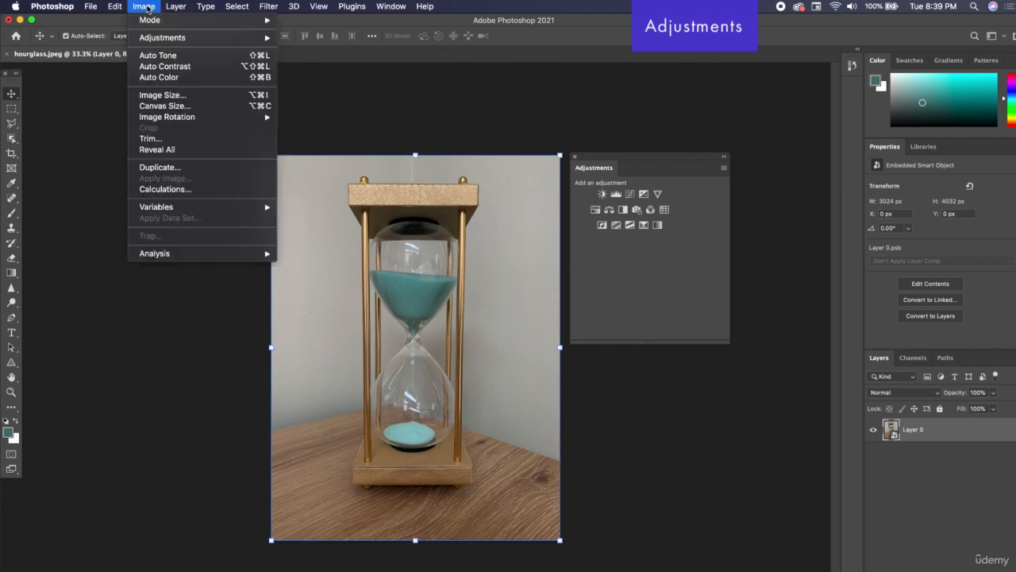
mouse_move(159, 38)
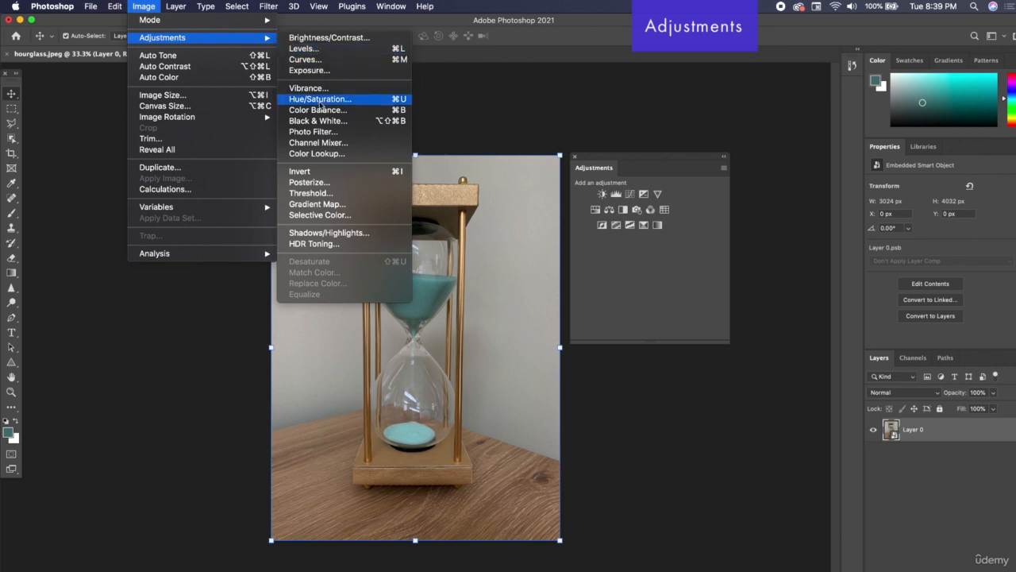
click(147, 4)
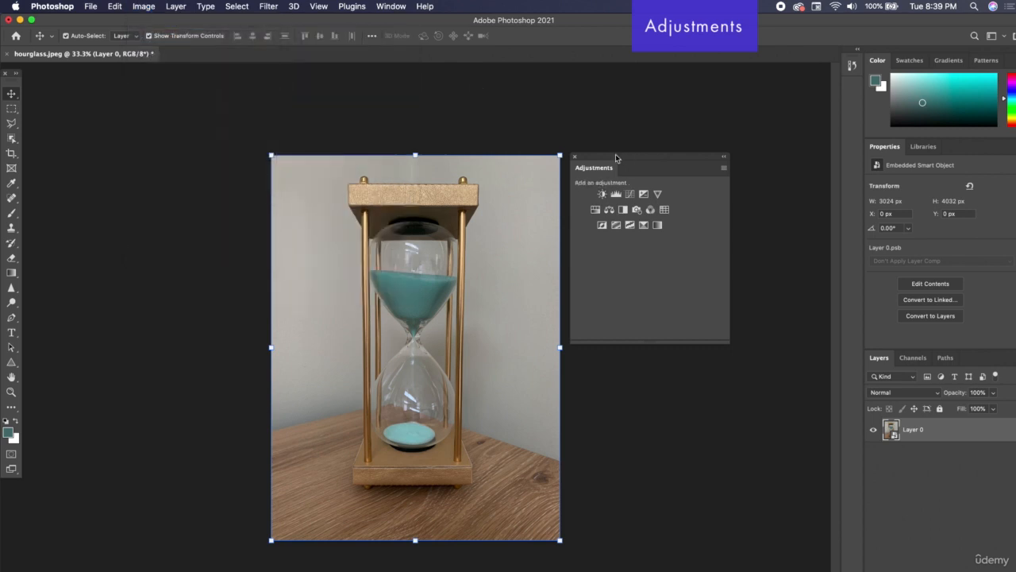
drag(615, 157, 620, 159)
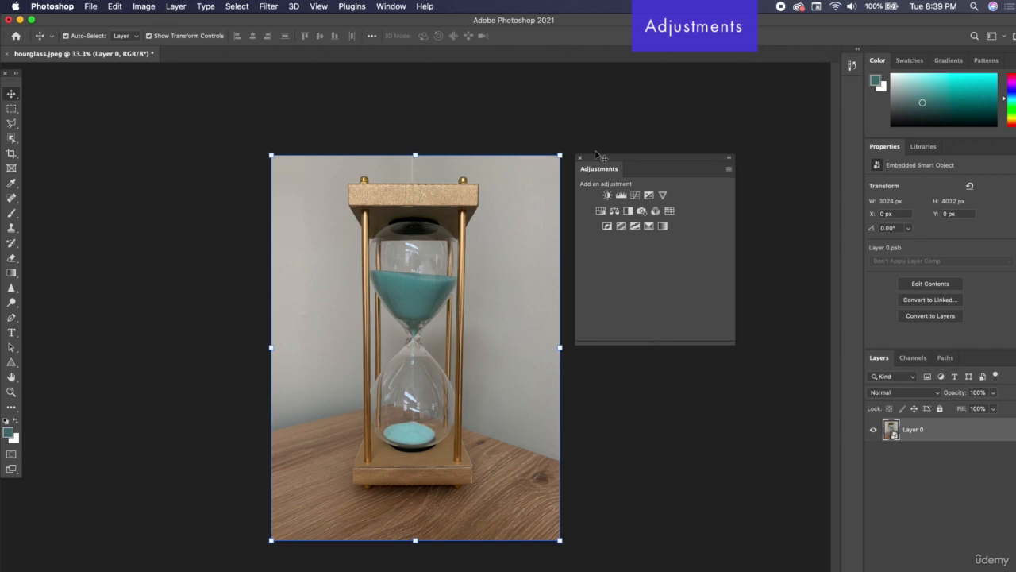
click(395, 8)
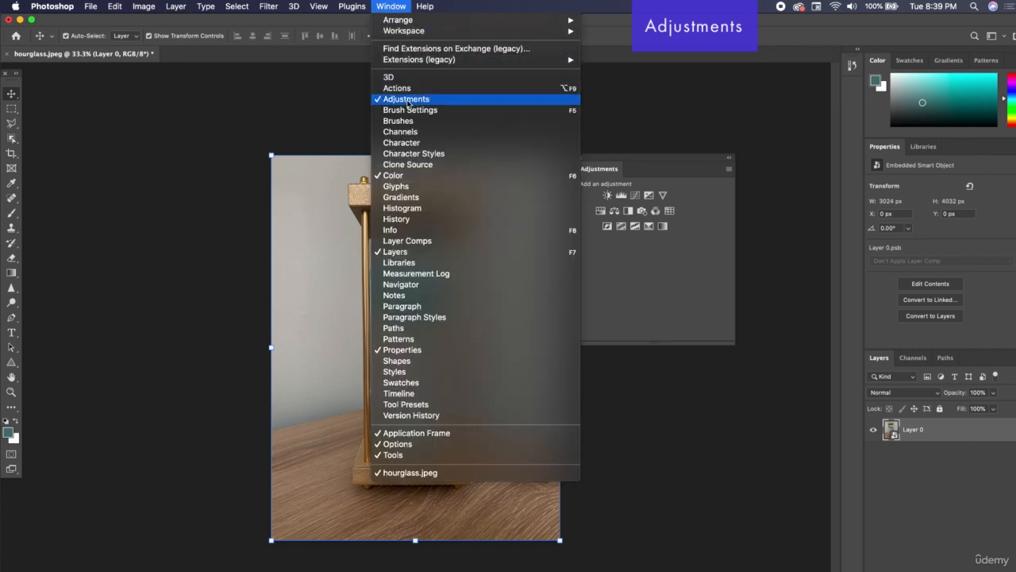
click(397, 8)
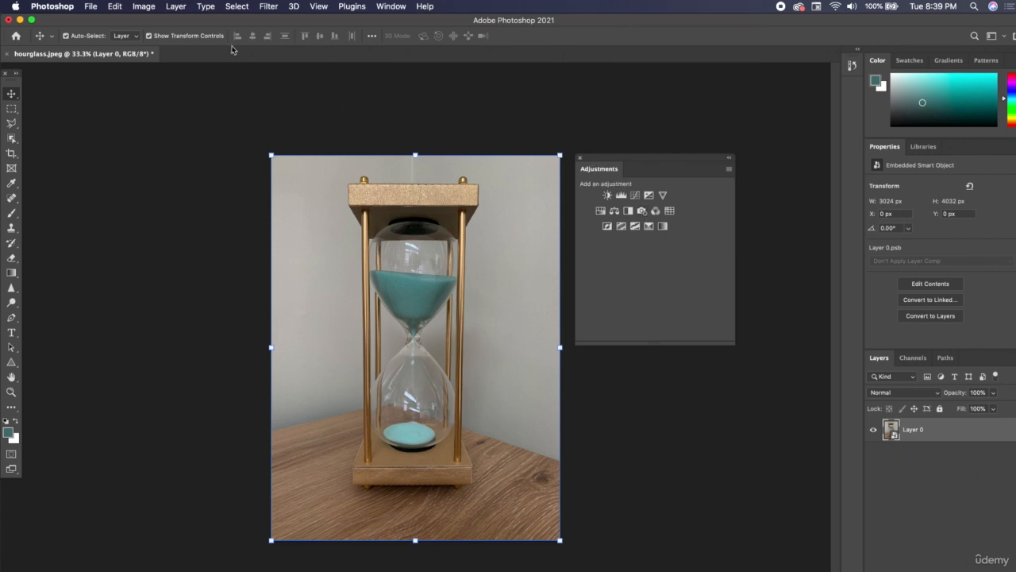
click(137, 5)
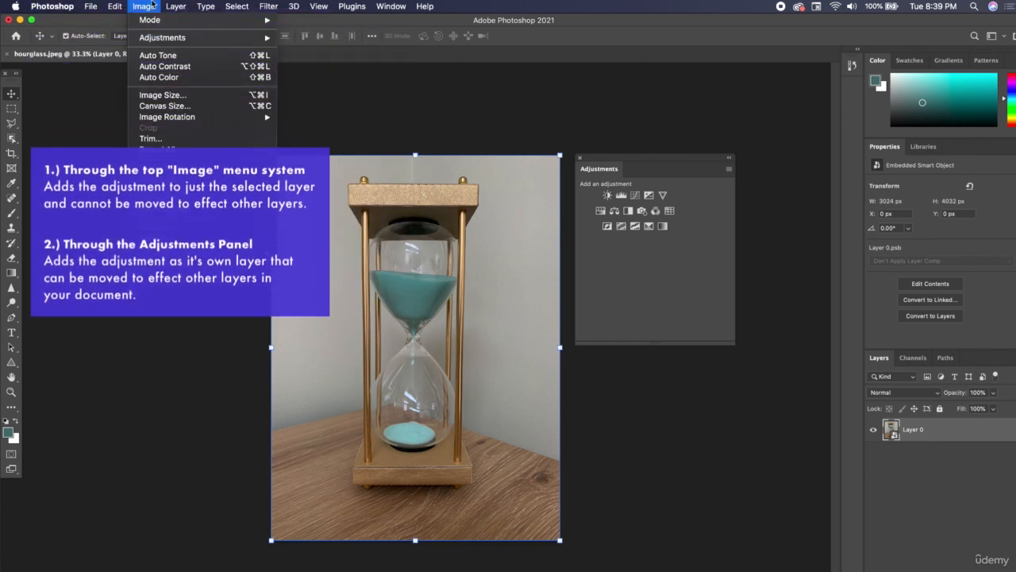
click(377, 152)
Apply a Brightness/Contrast adjustment from the Image menu with brightness 26 and contrast 33
click(145, 7)
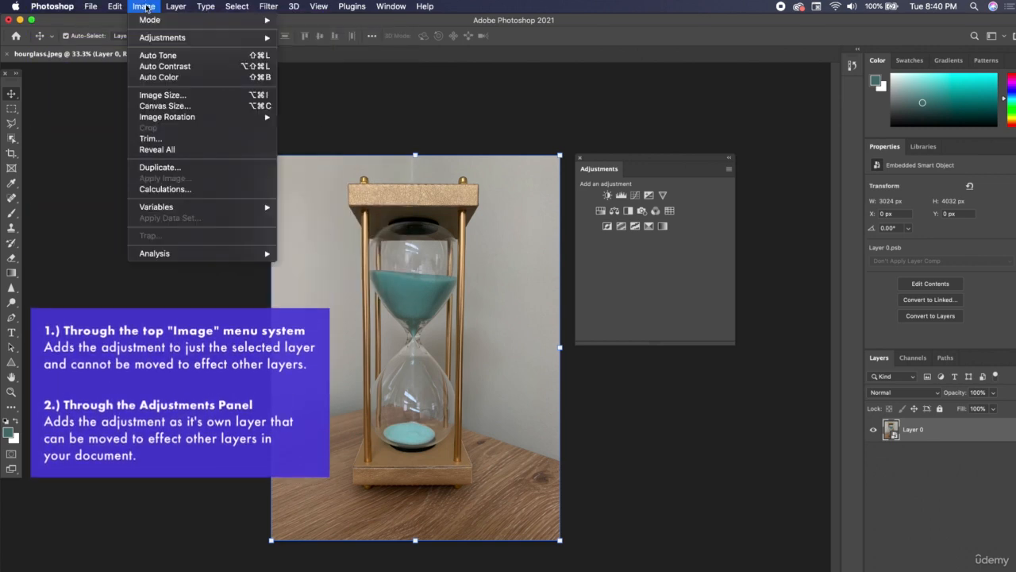
mouse_move(151, 37)
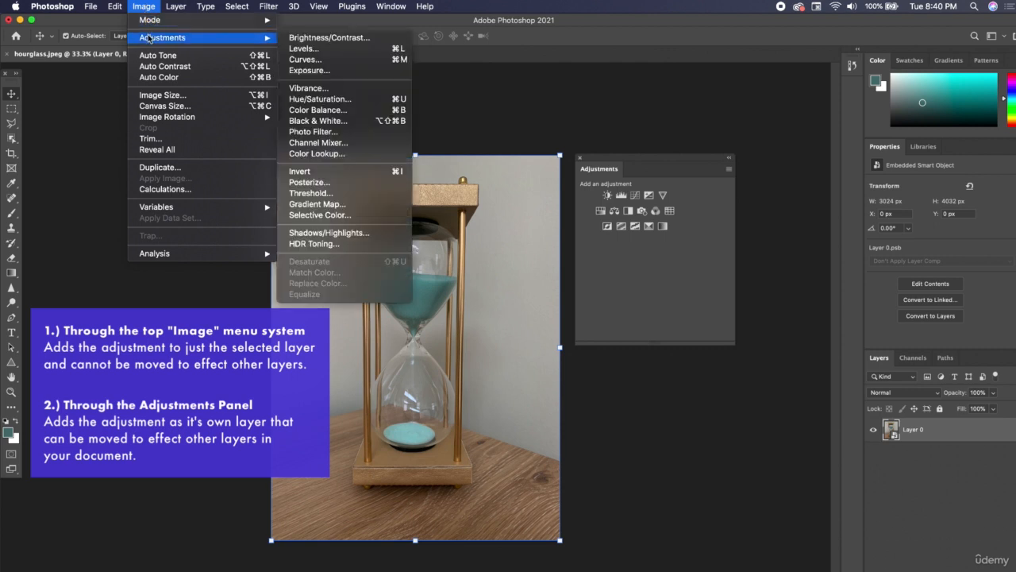
click(335, 43)
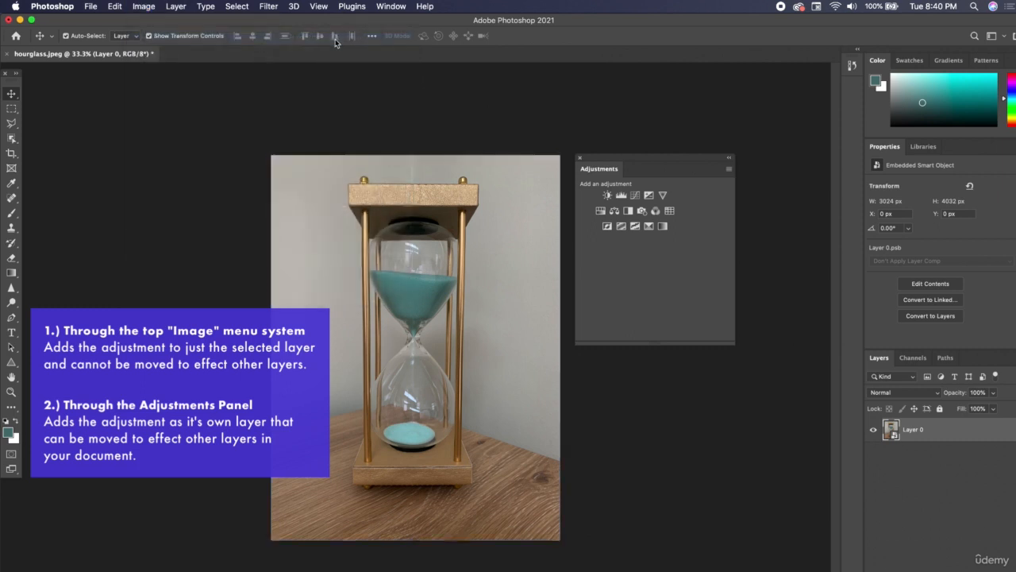
drag(573, 140, 532, 116)
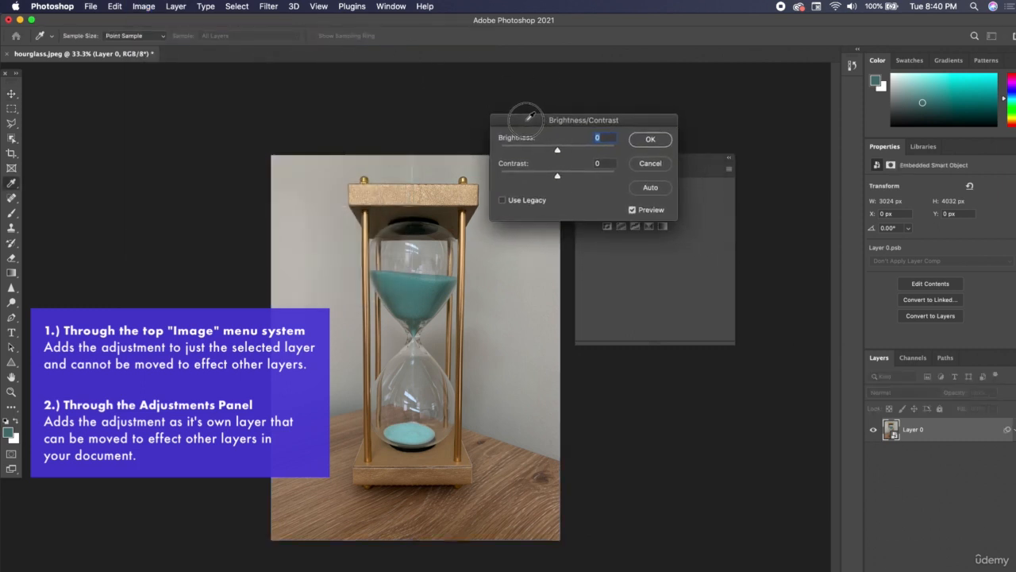
drag(559, 151, 567, 154)
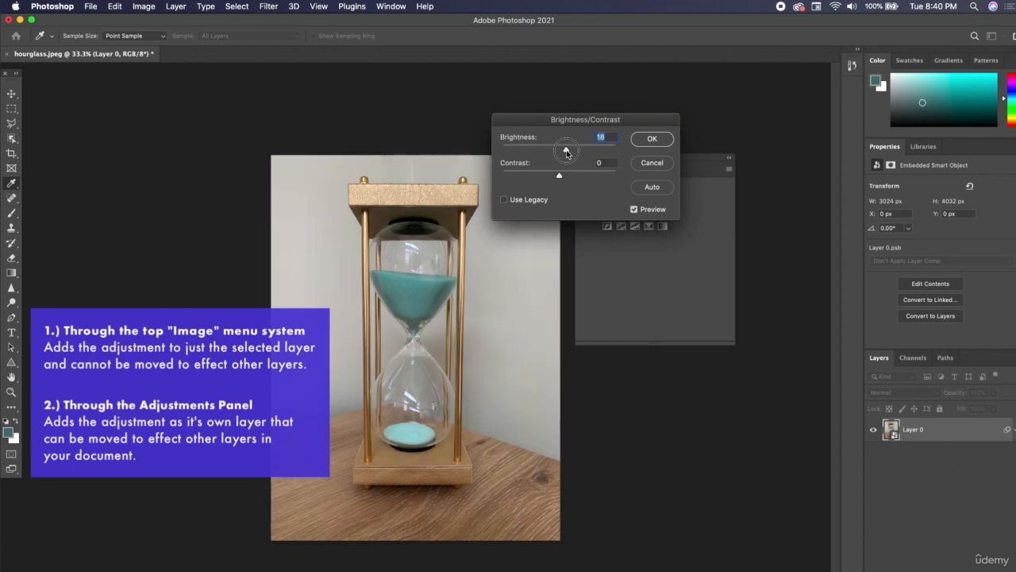
drag(567, 153, 570, 152)
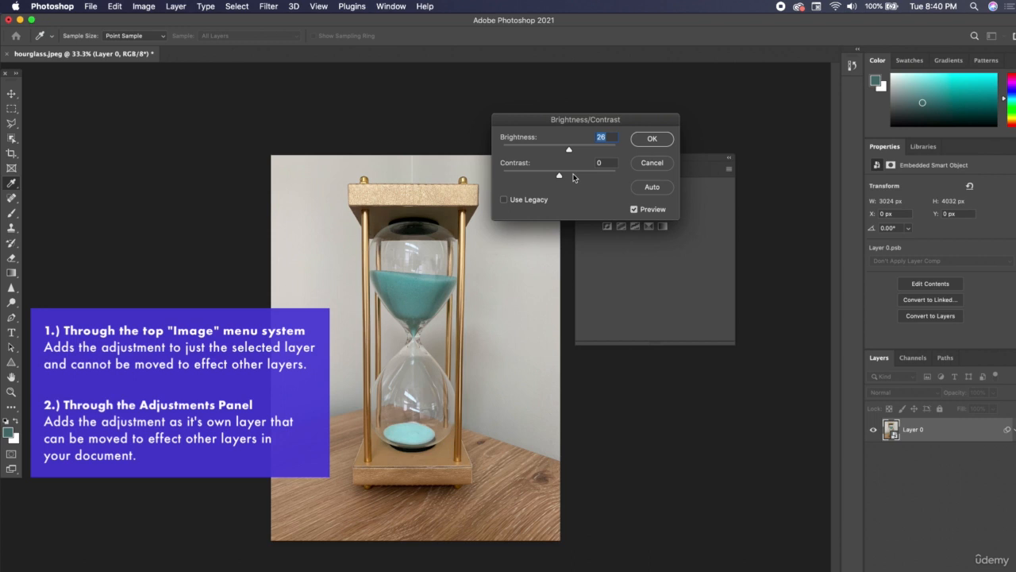
click(578, 175)
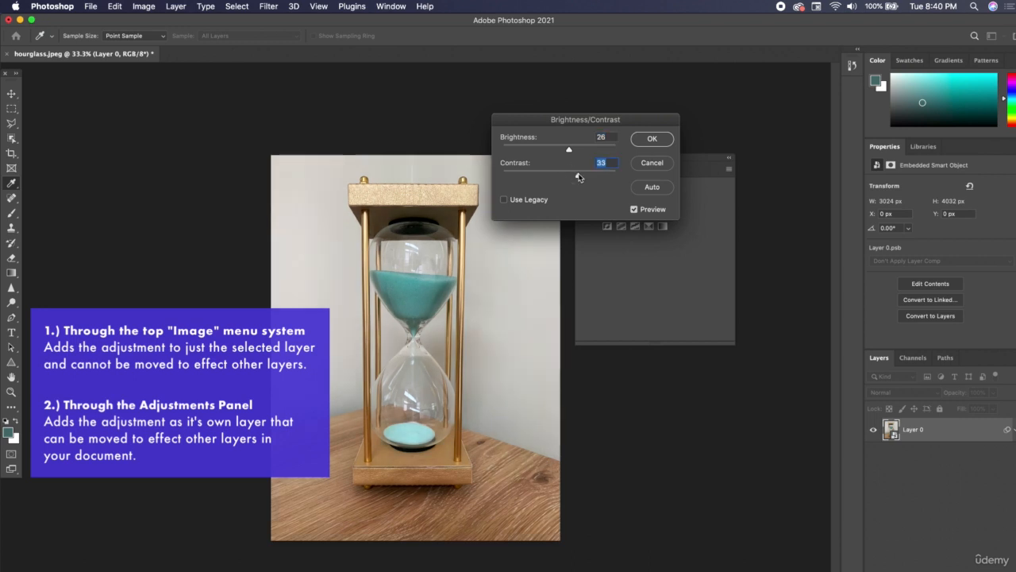
click(651, 140)
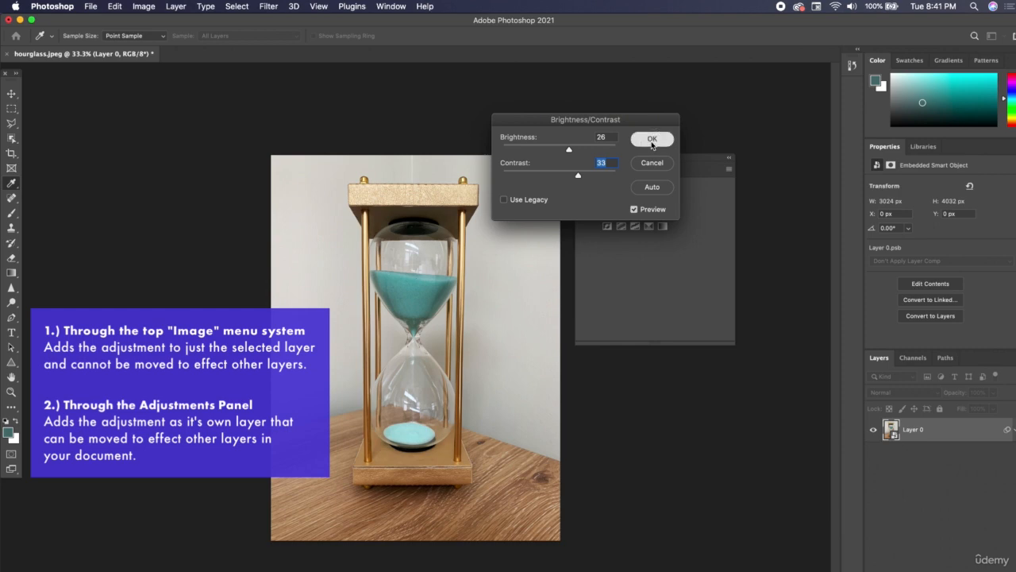
Toggle the Smart Filters visibility off and on, then delete the Brightness/Contrast smart filter
click(142, 6)
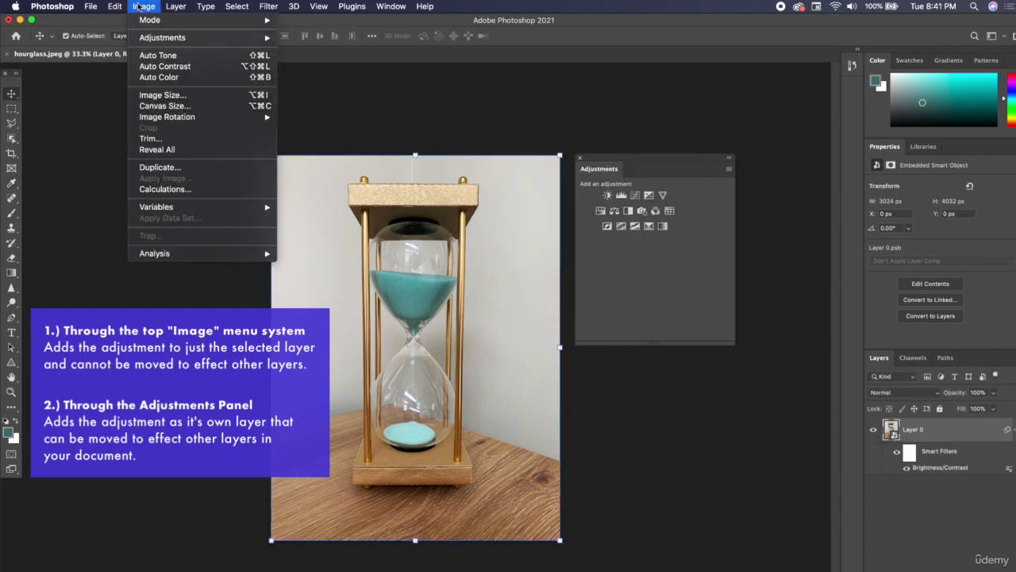
click(148, 5)
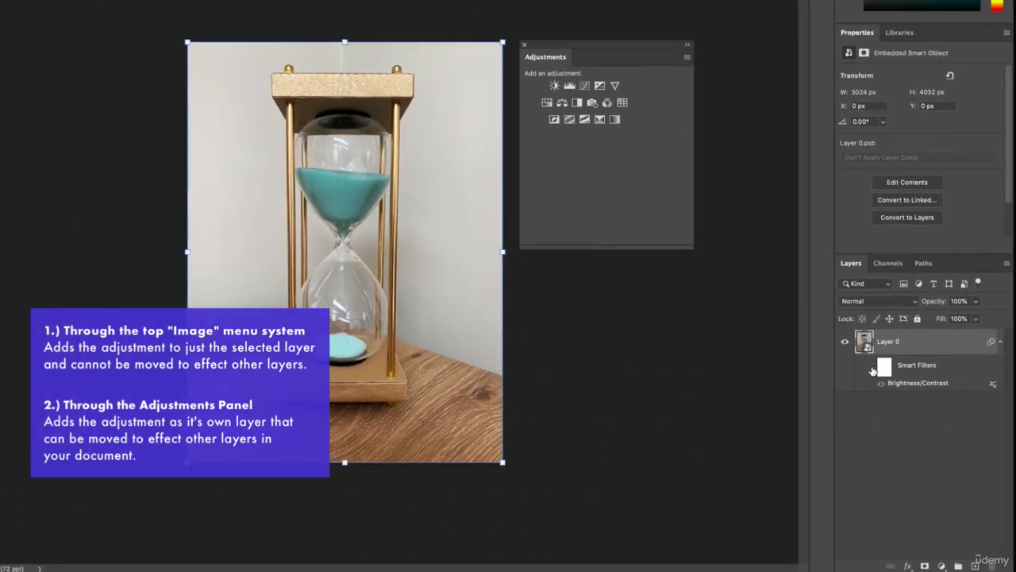
click(715, 289)
click(715, 289)
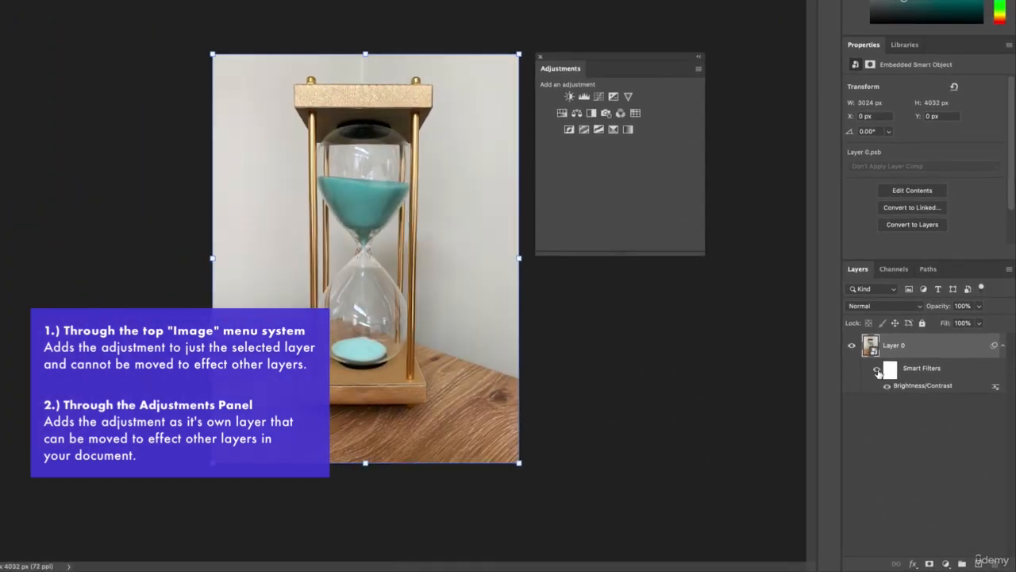
click(877, 371)
click(877, 371)
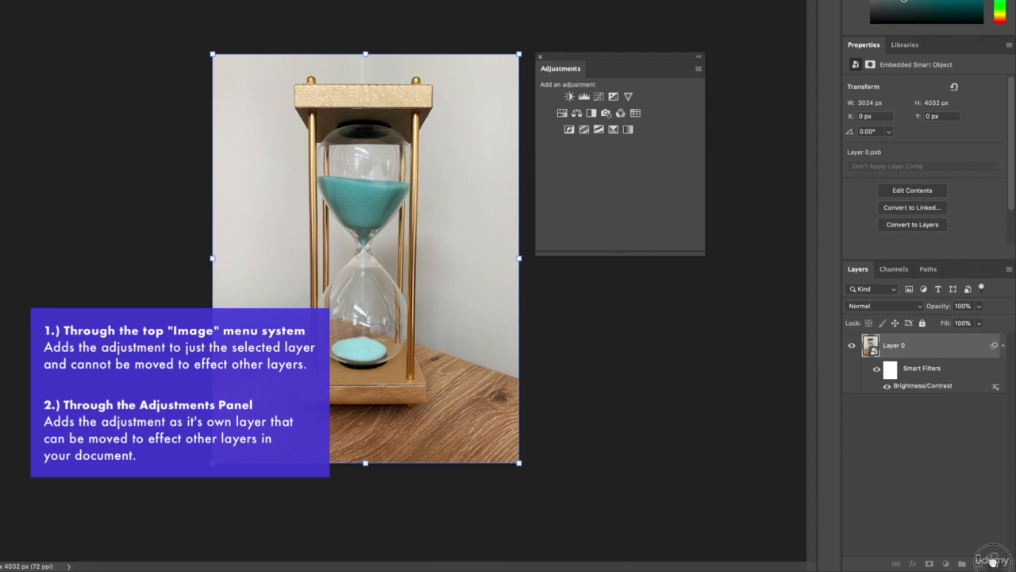
drag(992, 560, 993, 561)
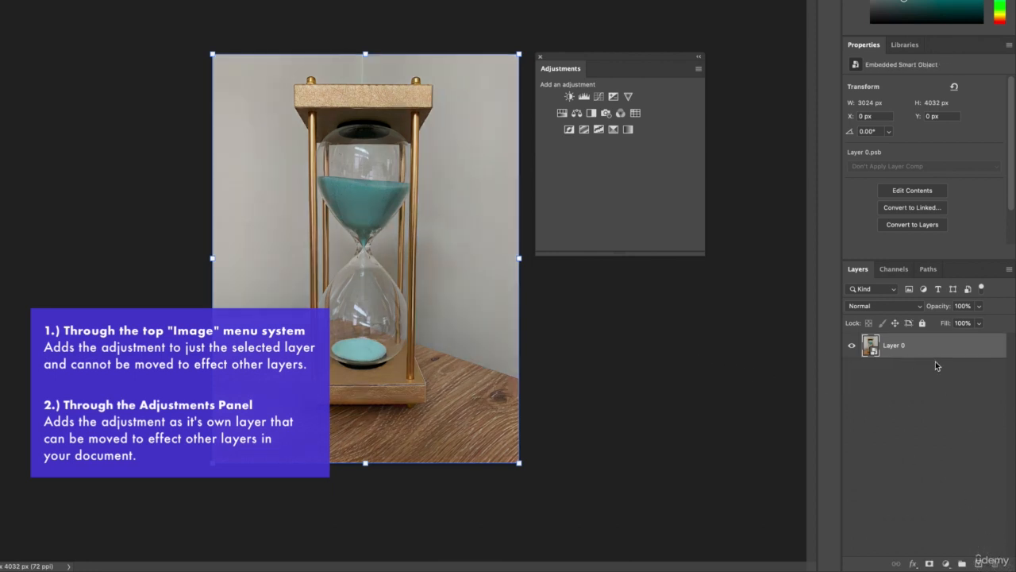
Rasterize Layer 0
right_click(970, 351)
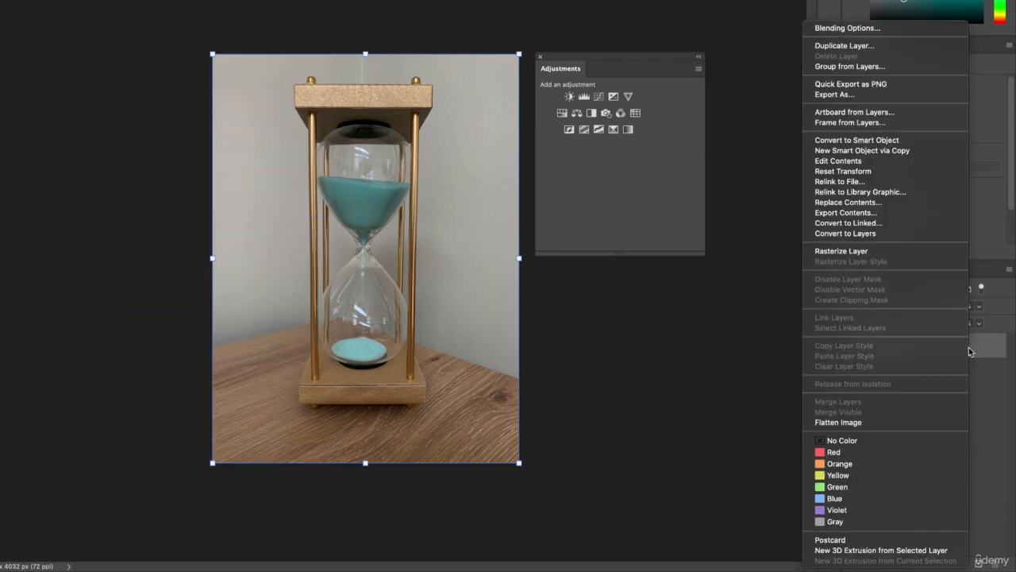
click(858, 251)
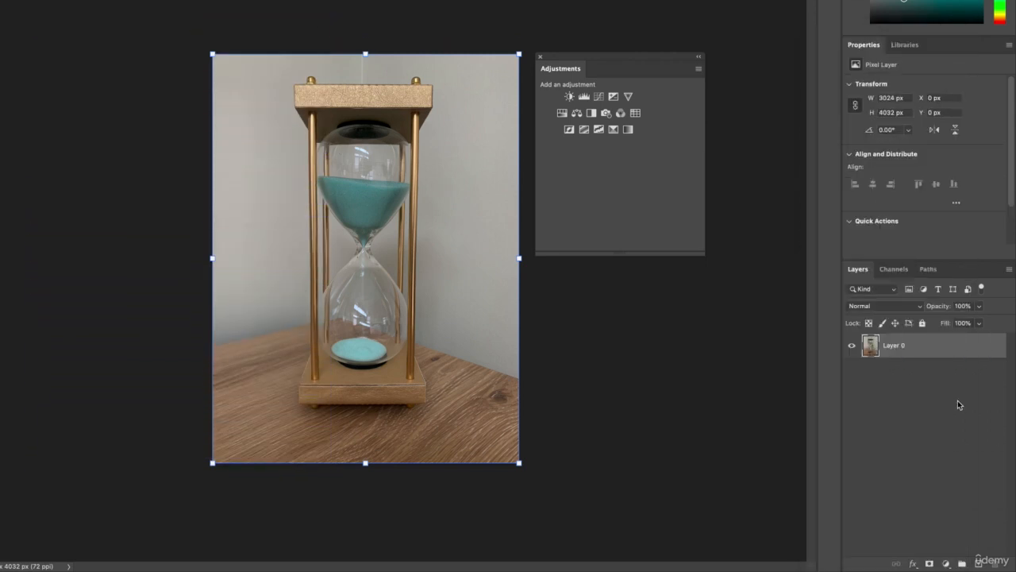
click(910, 377)
click(905, 356)
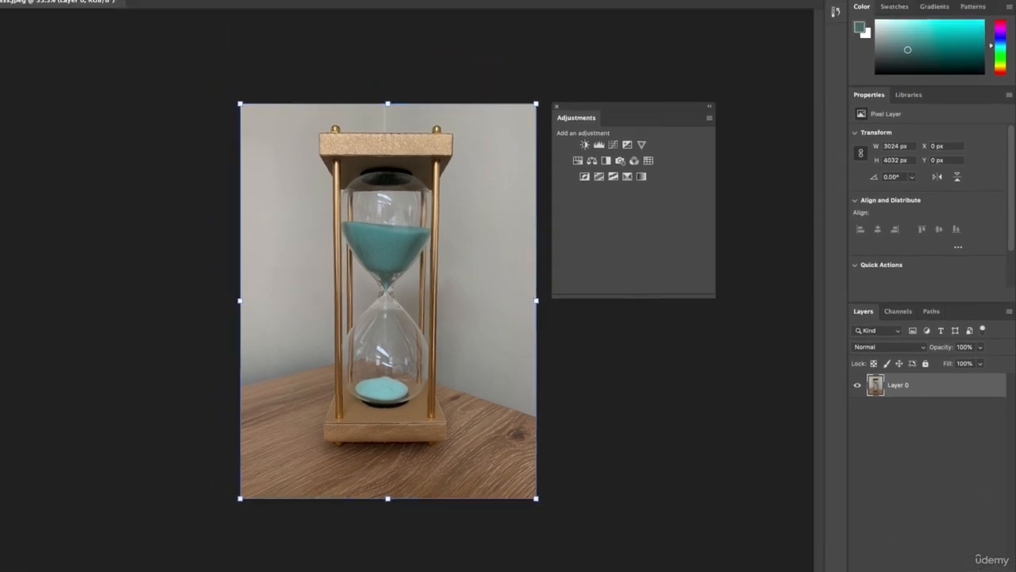
Apply Brightness/Contrast from the Image menu to the rasterized layer with brightness 95, then deselect the layer
click(141, 6)
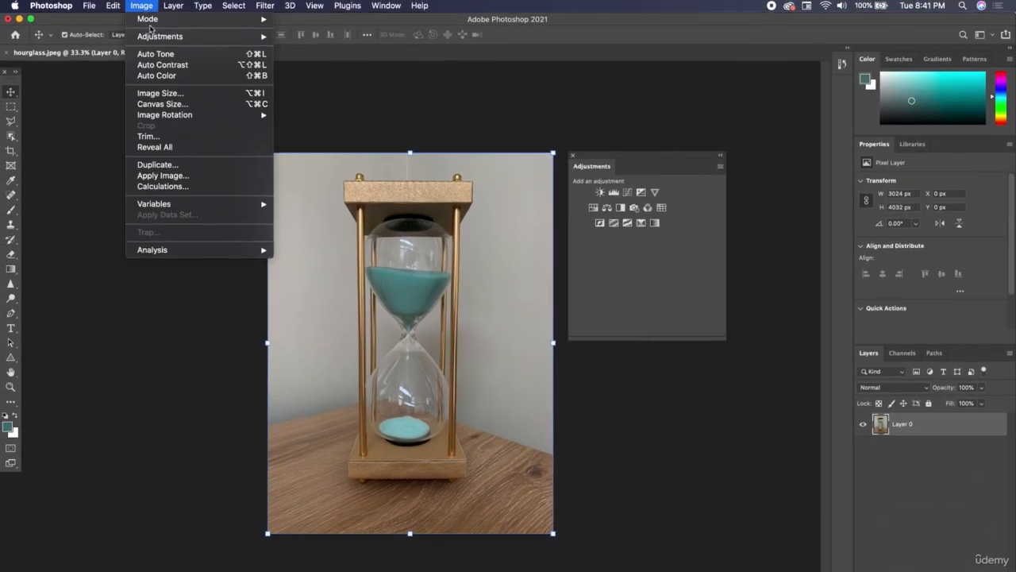
mouse_move(238, 38)
click(309, 41)
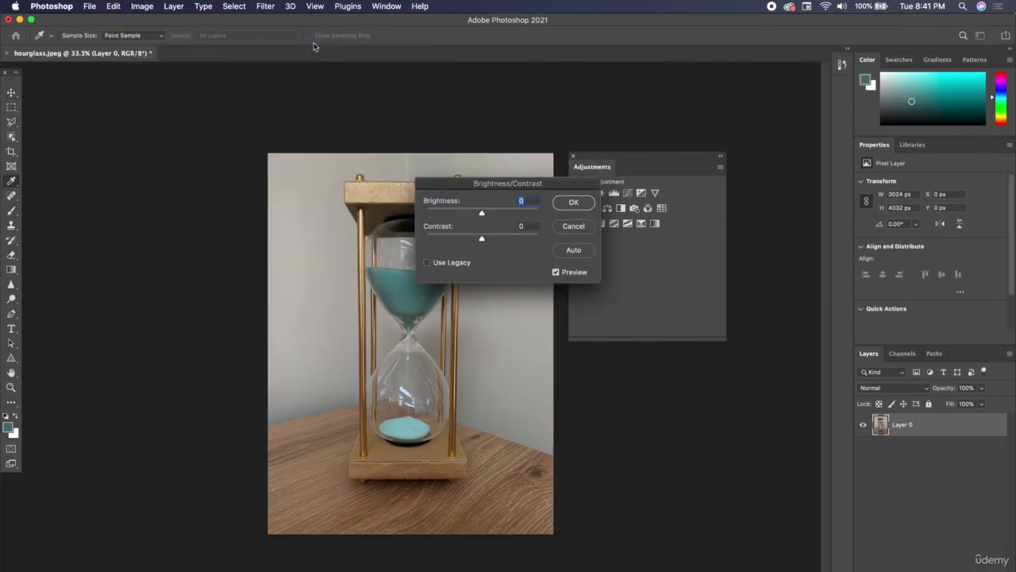
click(520, 214)
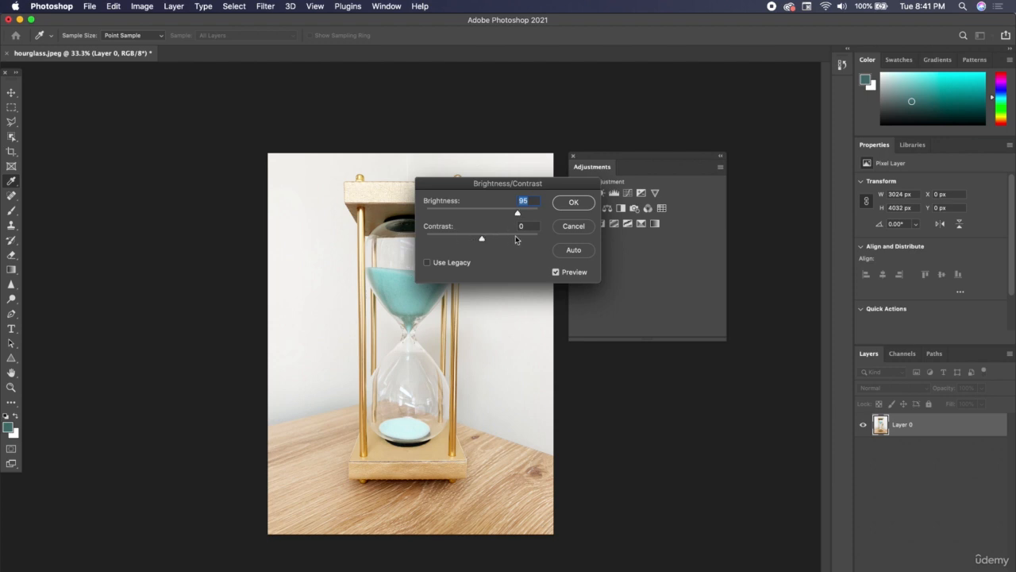
click(513, 238)
click(568, 202)
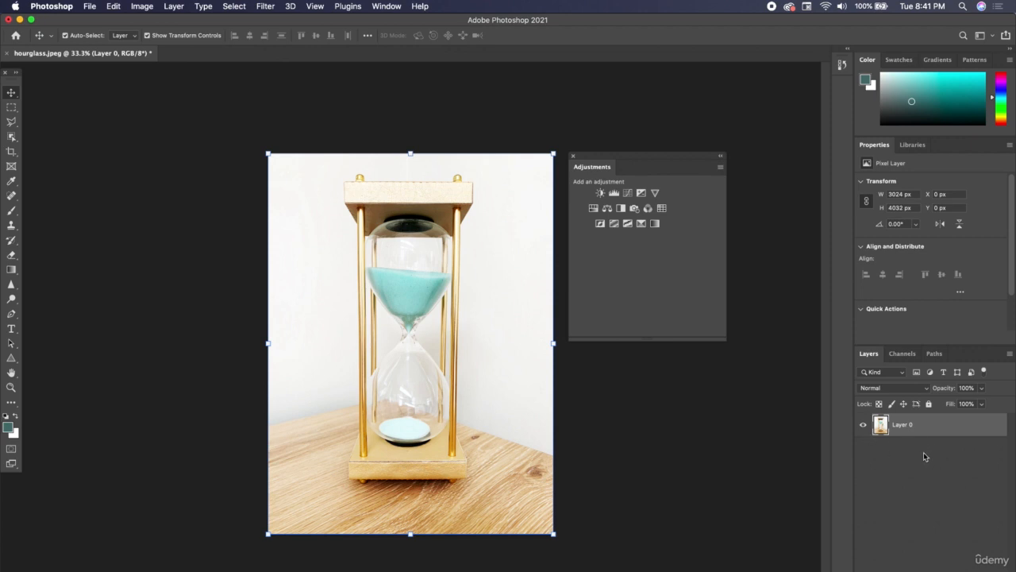
click(913, 475)
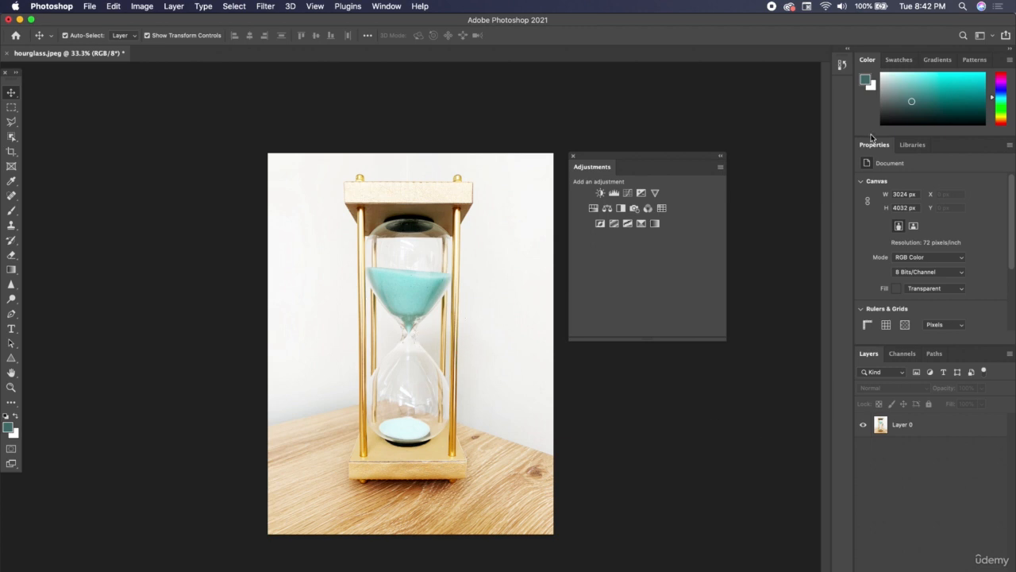
Compare the image before and after the brightness adjustment by stepping between History states
click(842, 64)
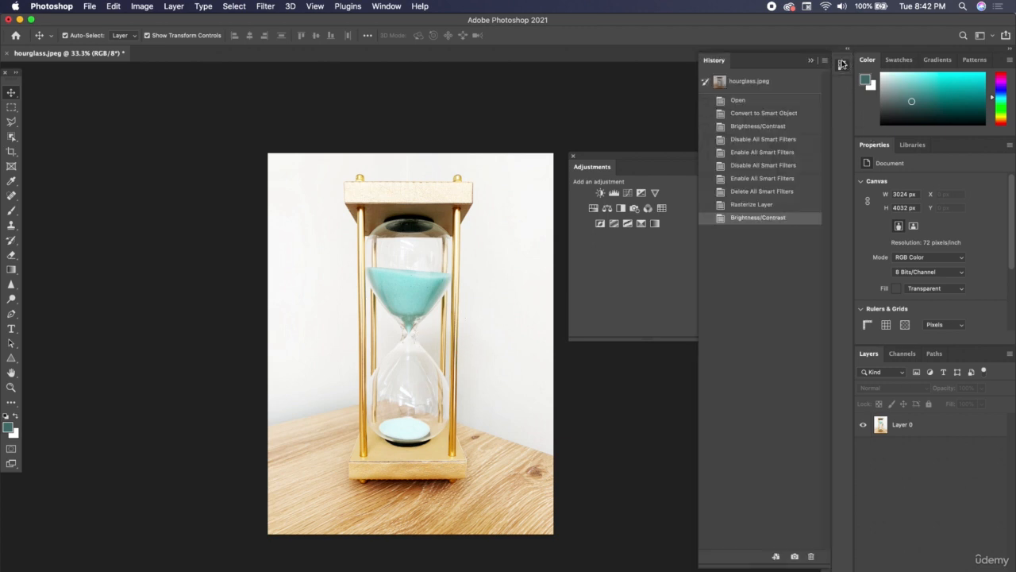
click(753, 206)
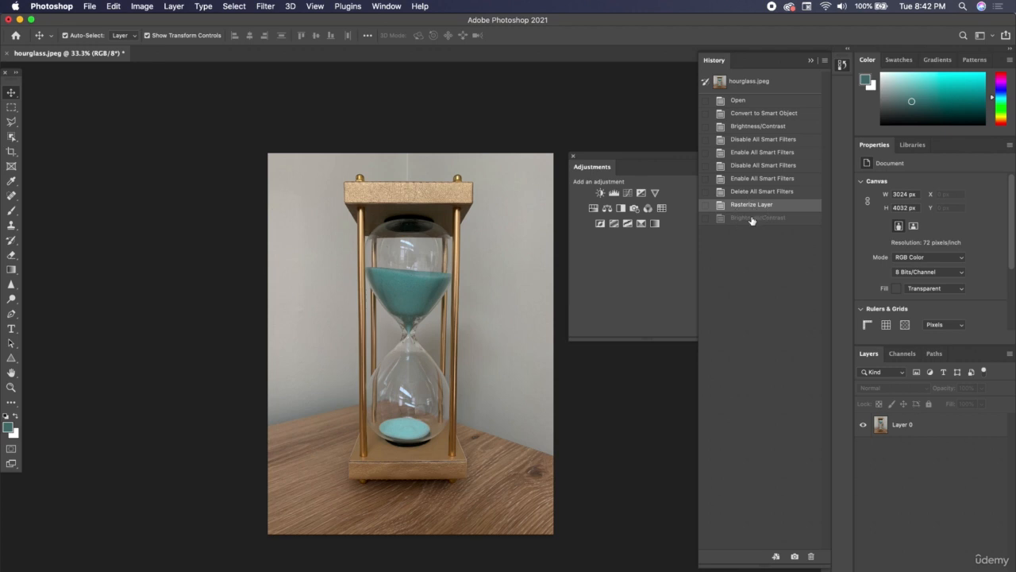
click(752, 218)
click(810, 61)
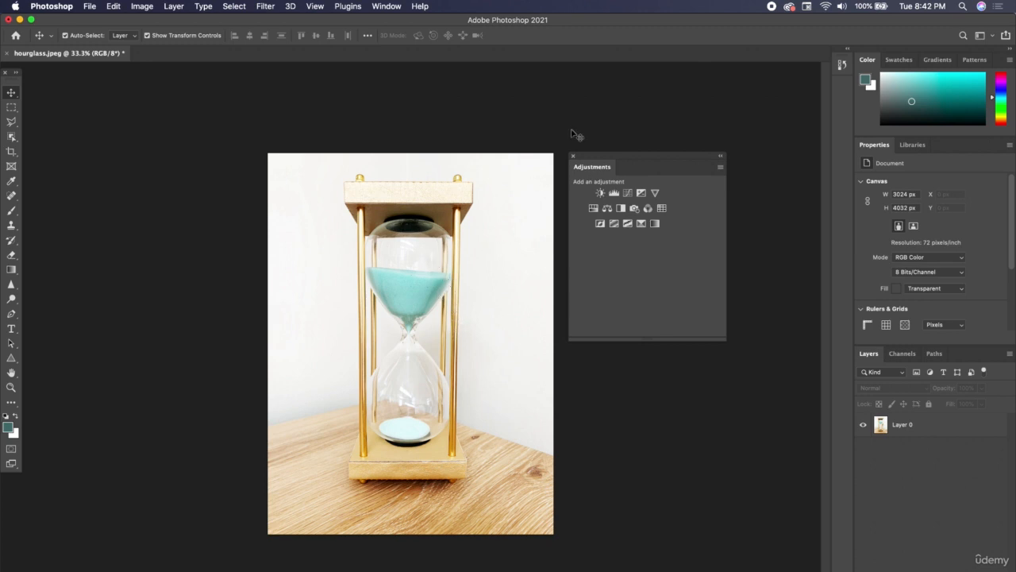
Revert the document in History to the Delete All Smart Filters state
click(843, 64)
click(758, 207)
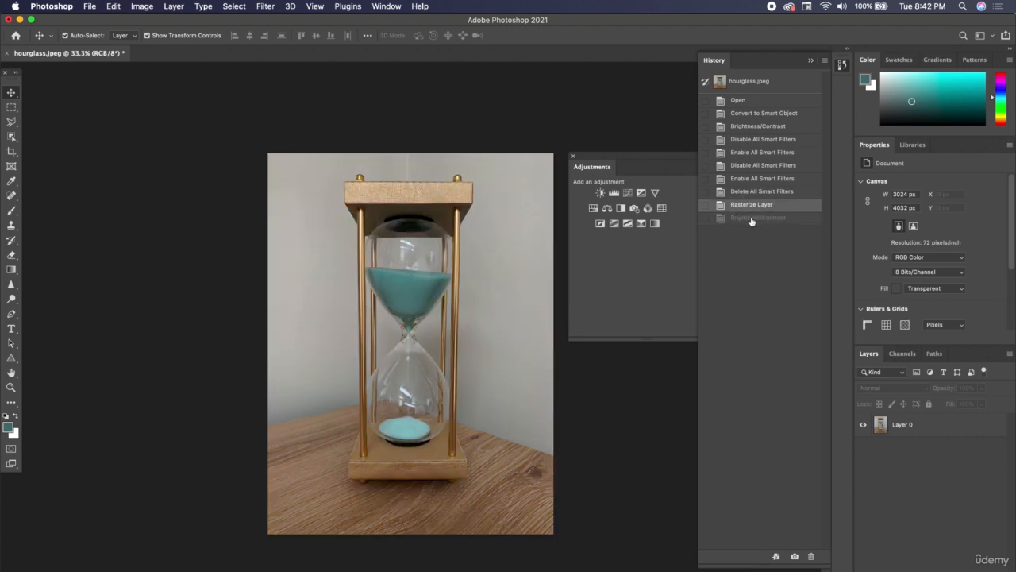
click(758, 219)
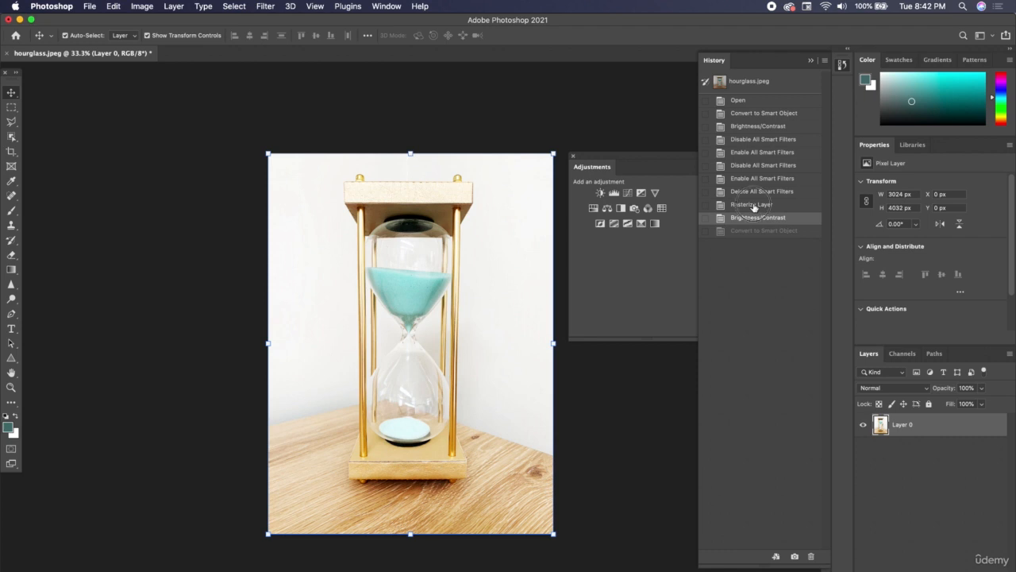
click(754, 205)
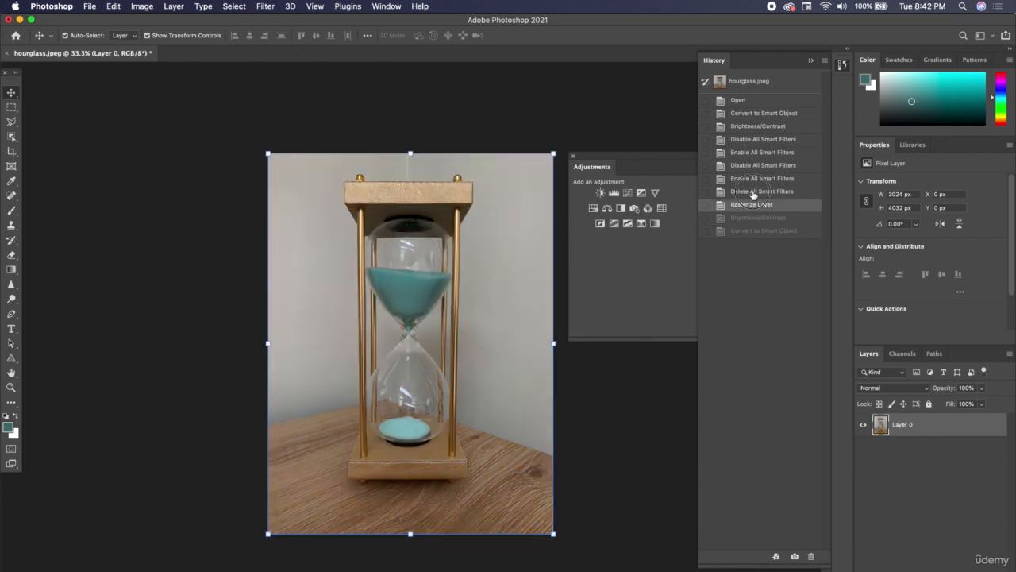
click(753, 192)
click(810, 60)
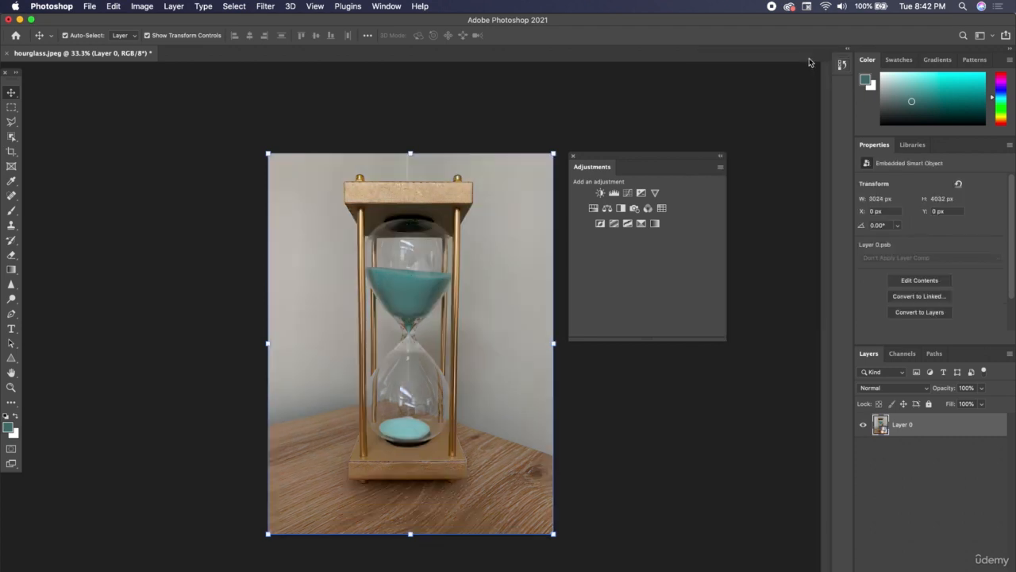
Apply a Brightness/Contrast smart filter to Layer 0 from the Image menu with brightness 150
click(138, 6)
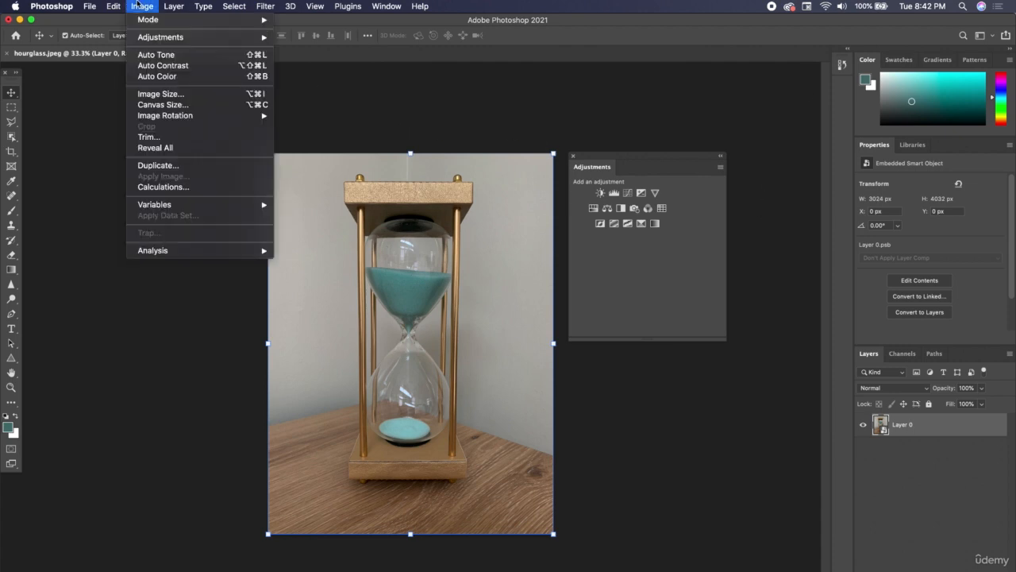
mouse_move(151, 37)
click(311, 35)
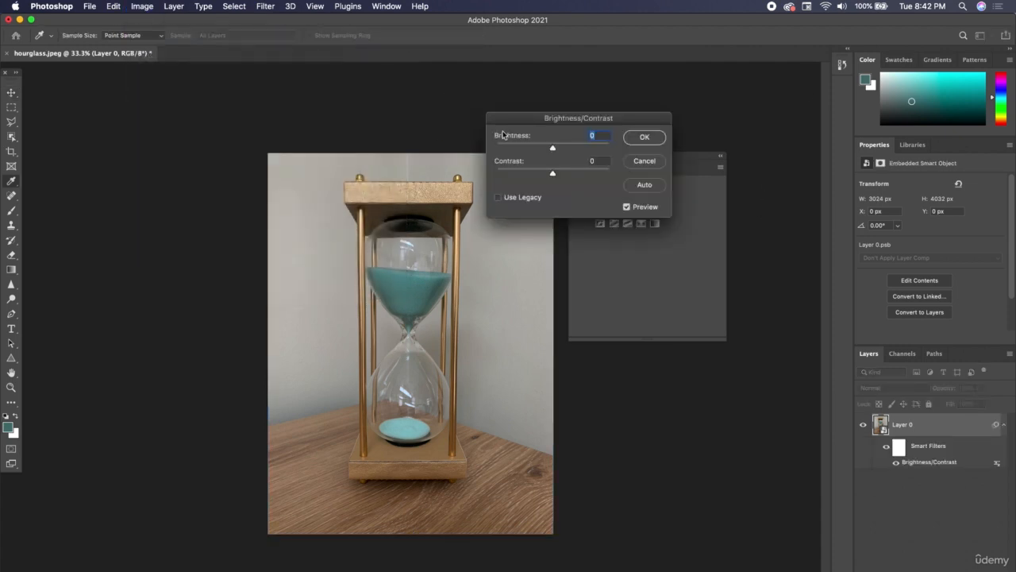
drag(580, 146, 608, 147)
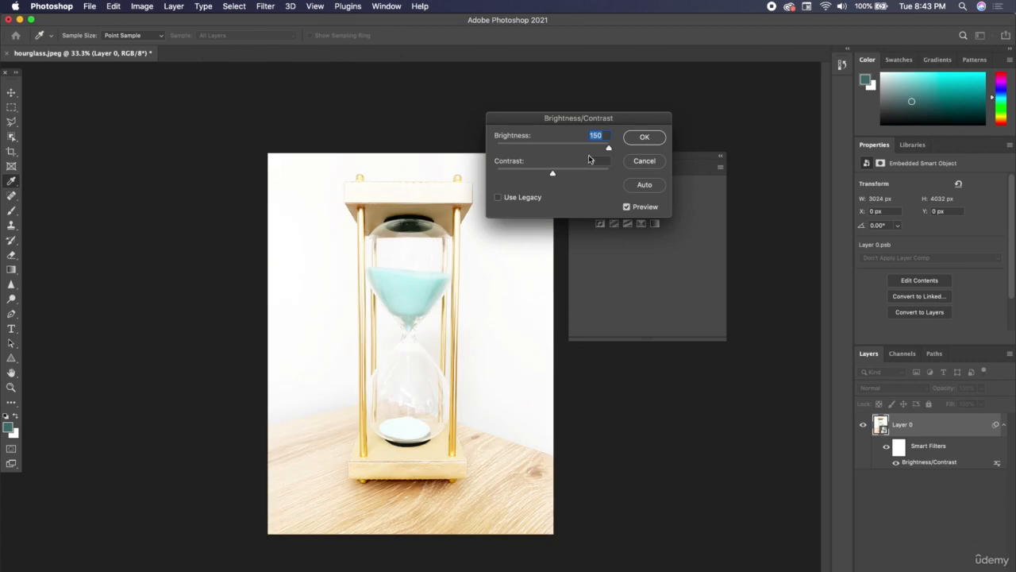
click(643, 137)
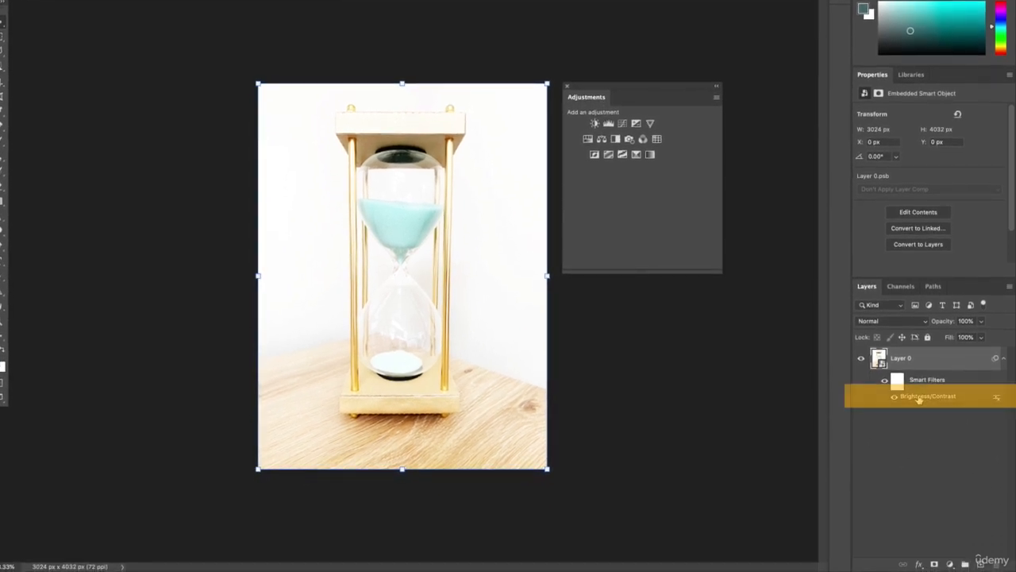
Reopen the Brightness/Contrast smart filter and set brightness to 44 and contrast to 24
double_click(921, 398)
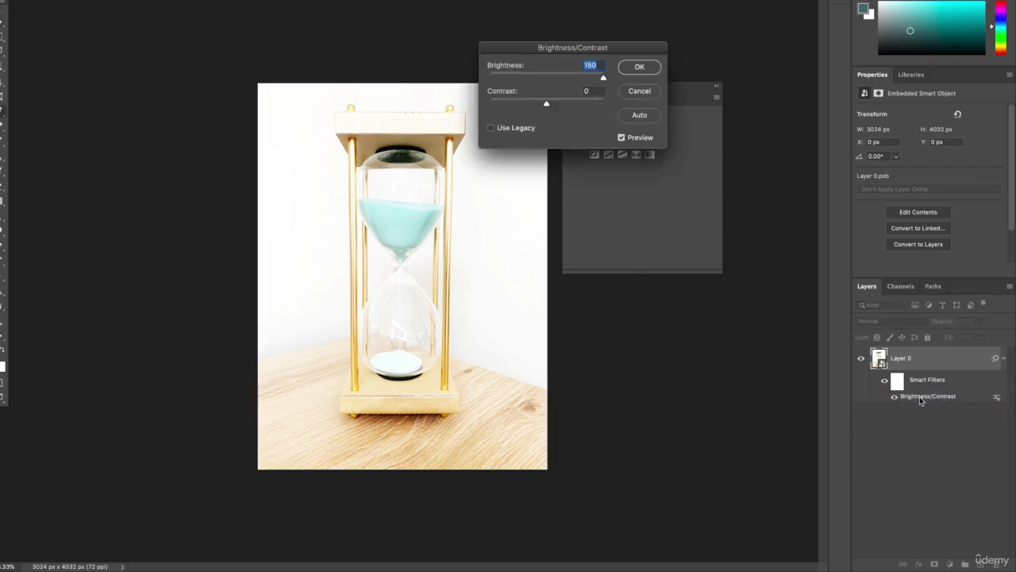
drag(603, 80, 560, 104)
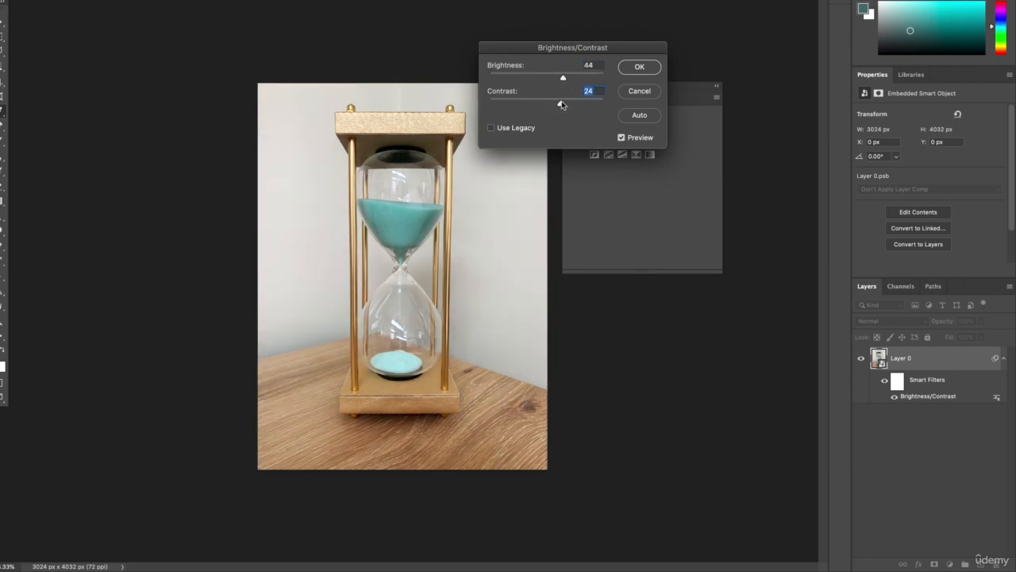
click(638, 67)
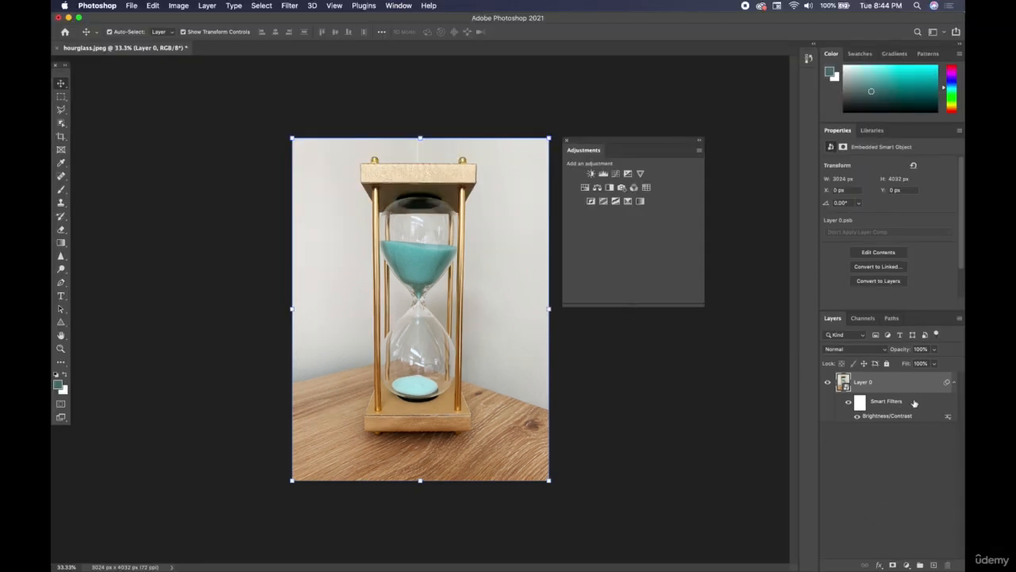
Delete the Brightness/Contrast smart filter and apply a new Brightness/Contrast from the Image menu with raised brightness
drag(914, 403, 947, 564)
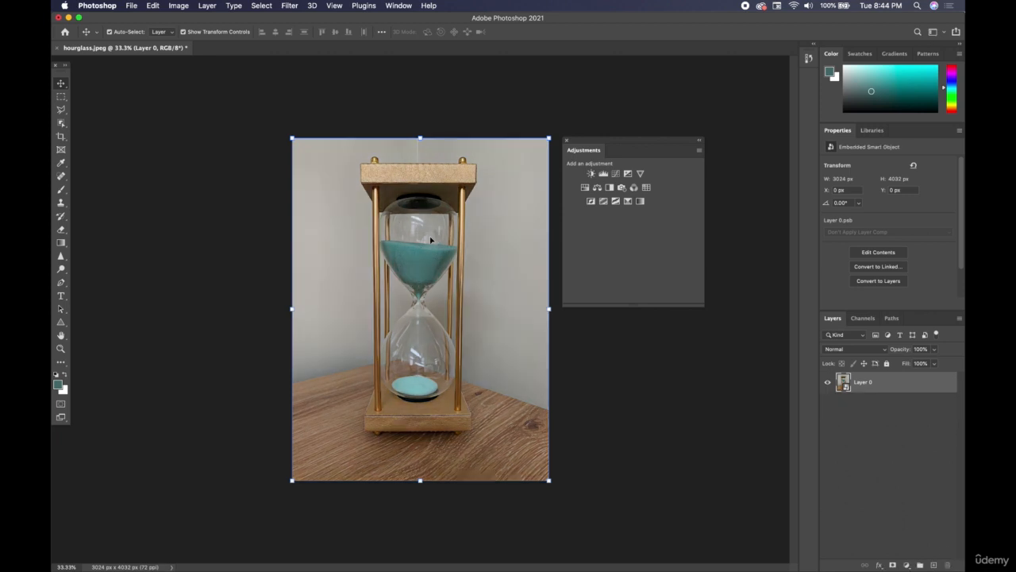
click(178, 6)
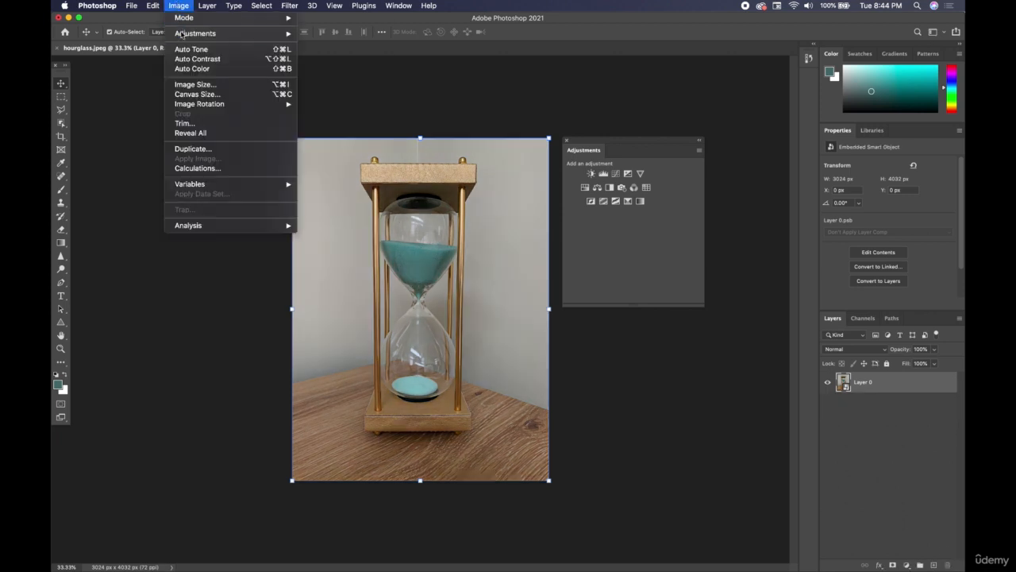
mouse_move(183, 37)
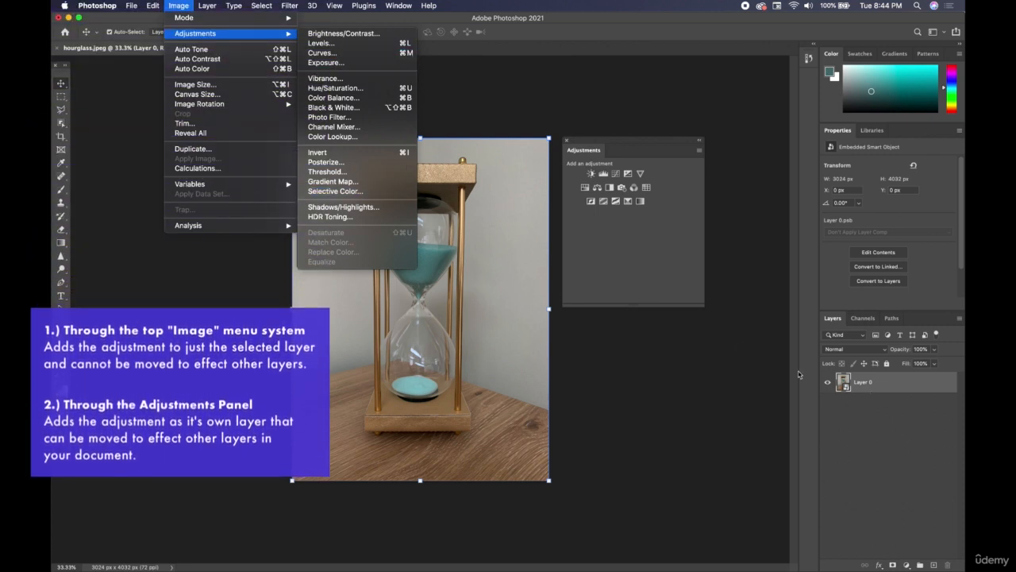
click(341, 34)
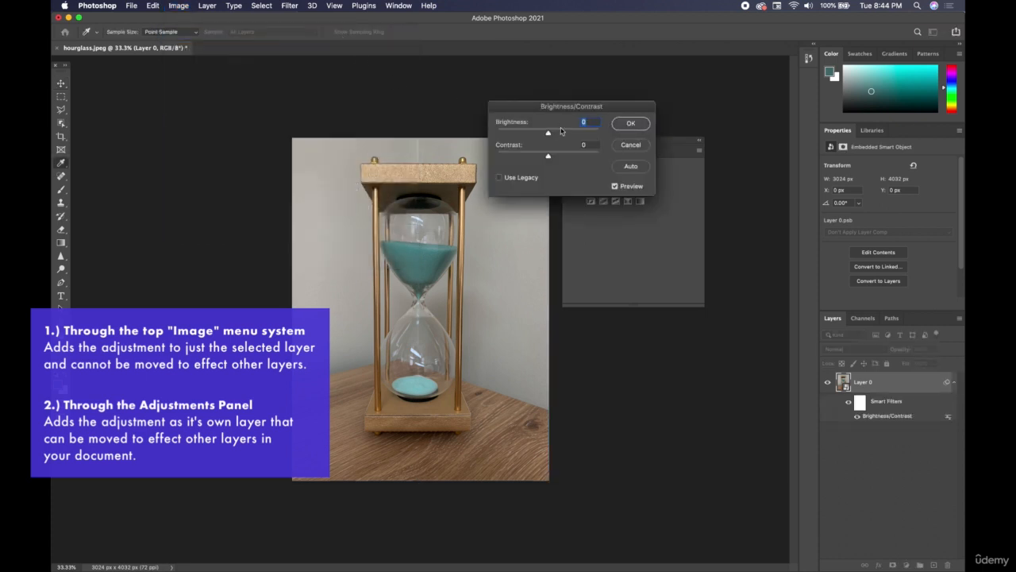
drag(561, 130, 585, 144)
click(631, 123)
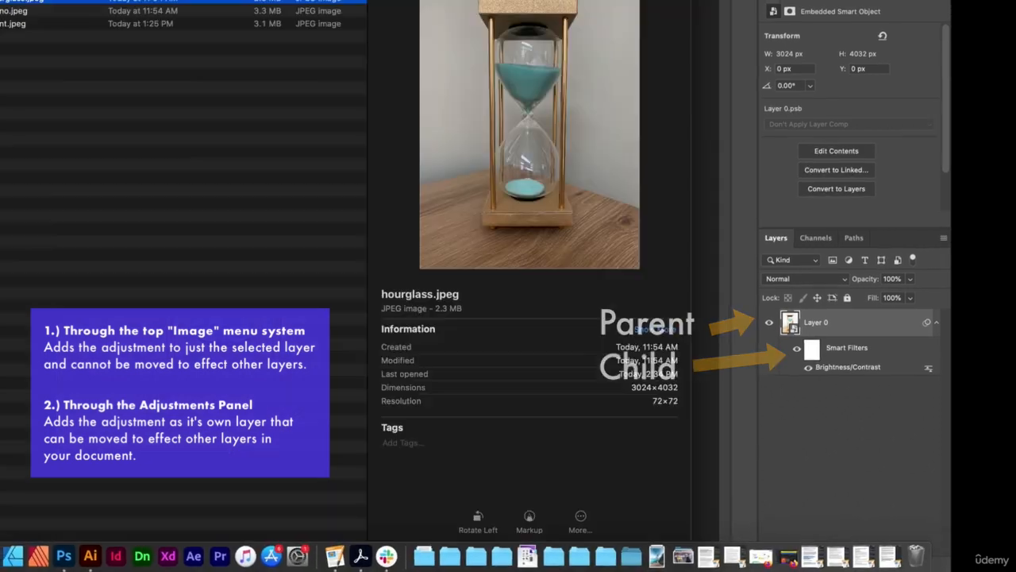
Place the piano image file into the document as a new layer
drag(150, 35, 0, 197)
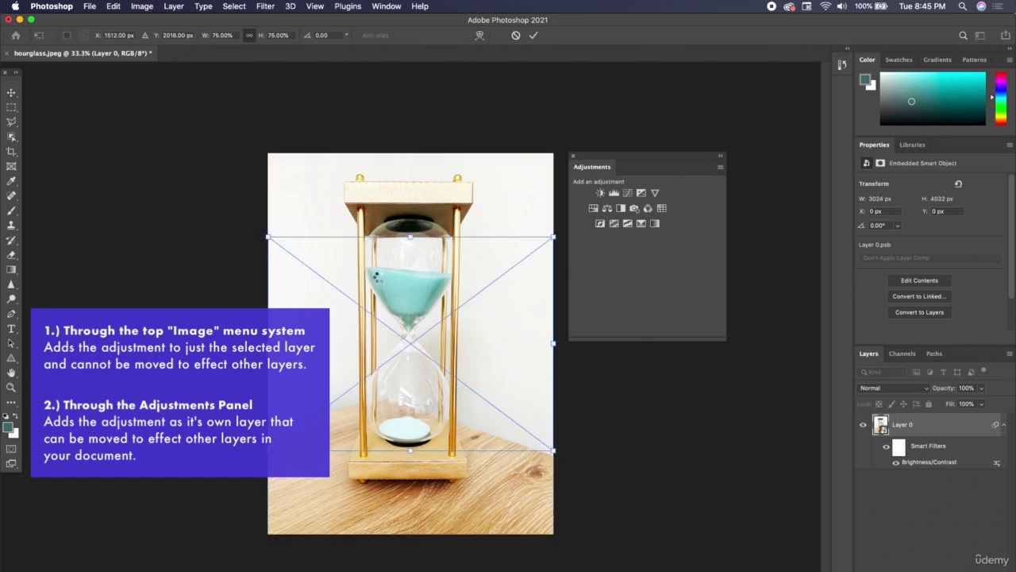
key(Return)
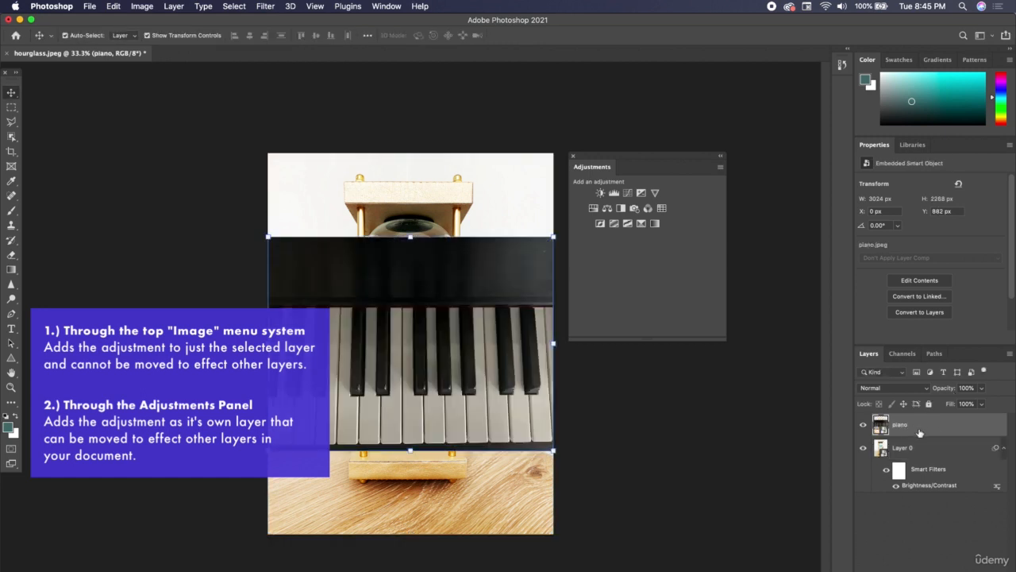
Move the piano layer beneath Layer 0 in the layer stack, undoing an accidental canvas move
drag(927, 428, 933, 487)
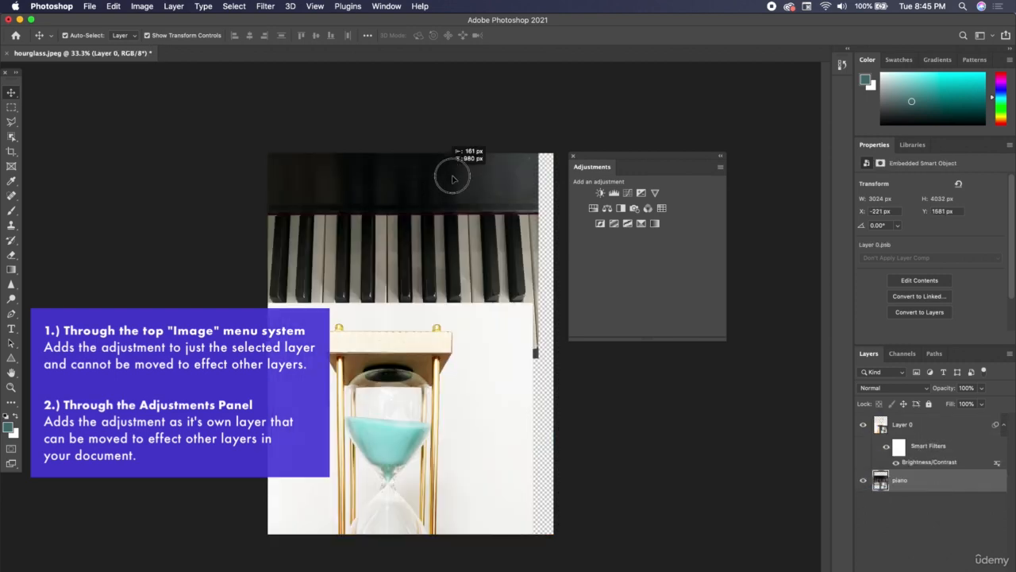
drag(453, 178, 462, 183)
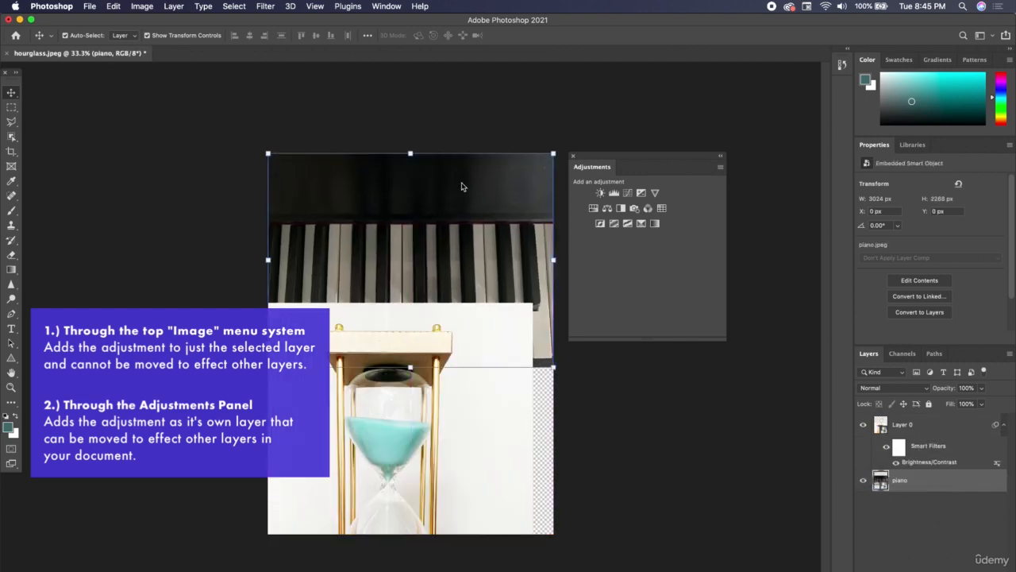
key(super+z)
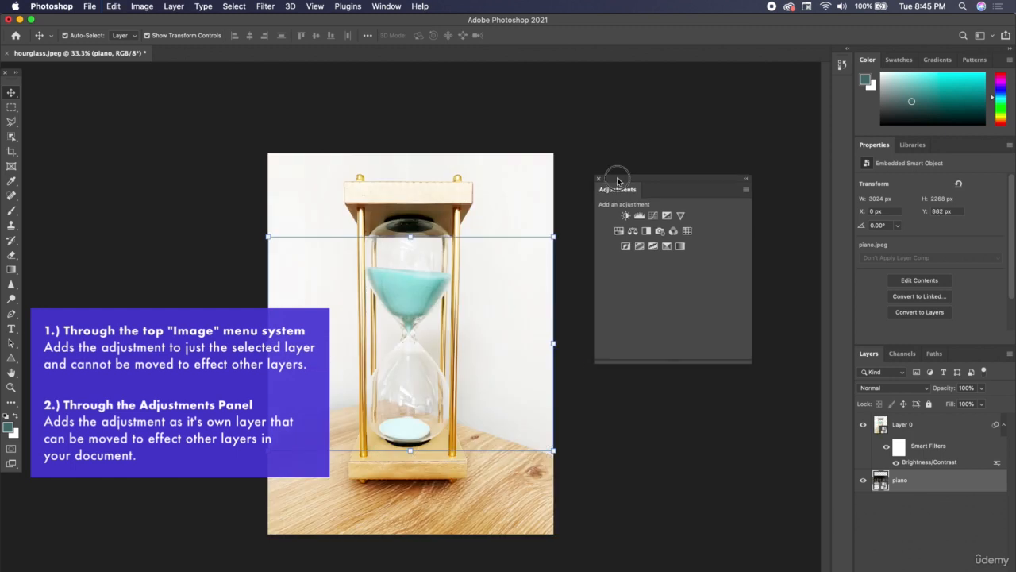
Reposition the piano layer to the top of the canvas so both photos are visible
drag(618, 182, 591, 159)
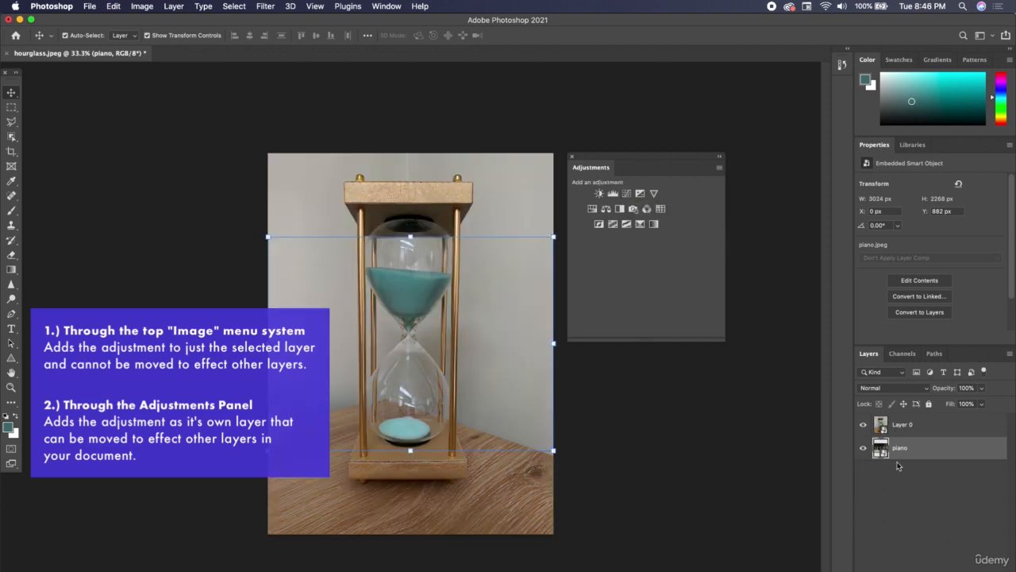
click(501, 173)
drag(553, 152, 486, 219)
key(Return)
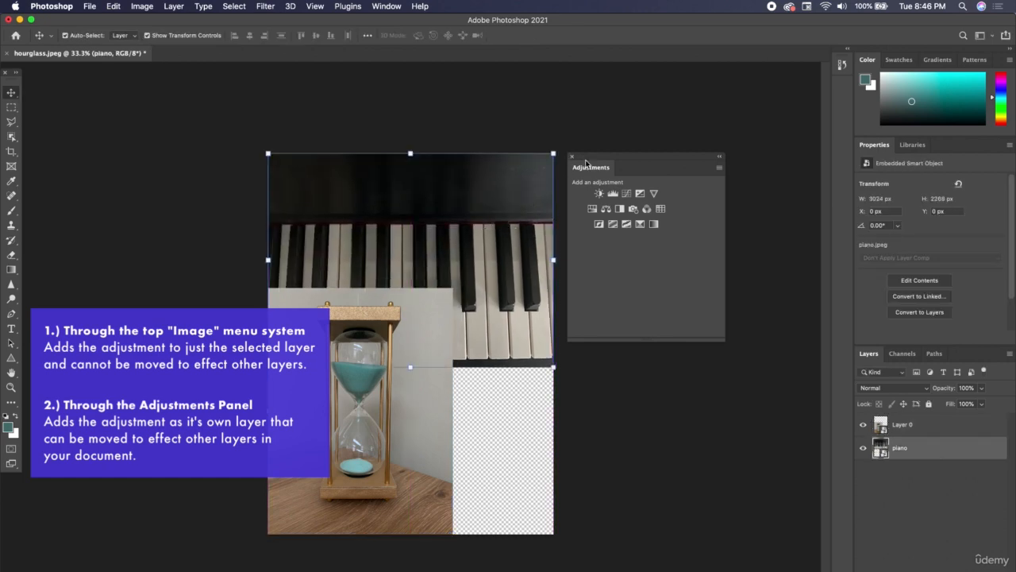
click(142, 7)
mouse_move(167, 37)
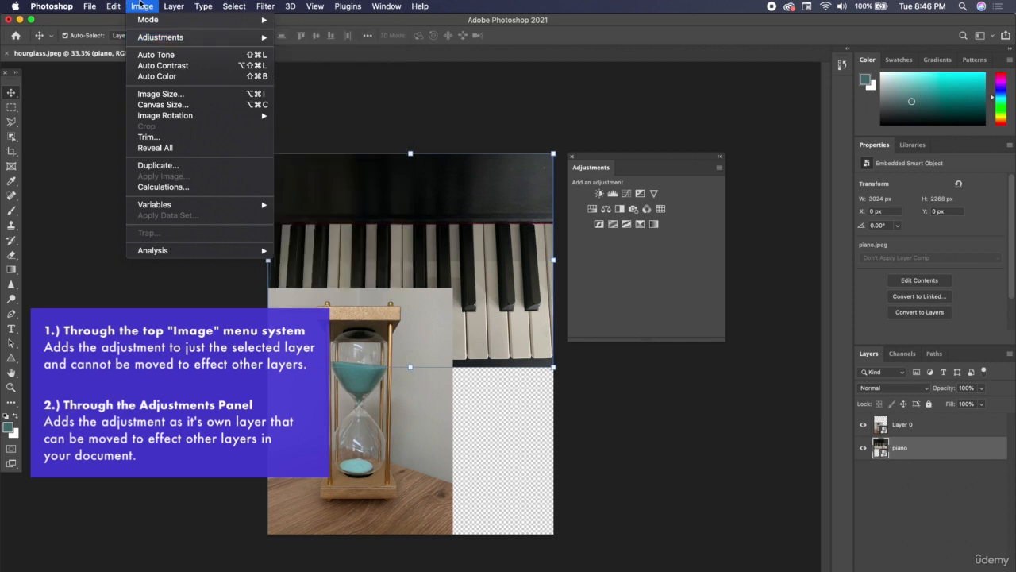
key(Escape)
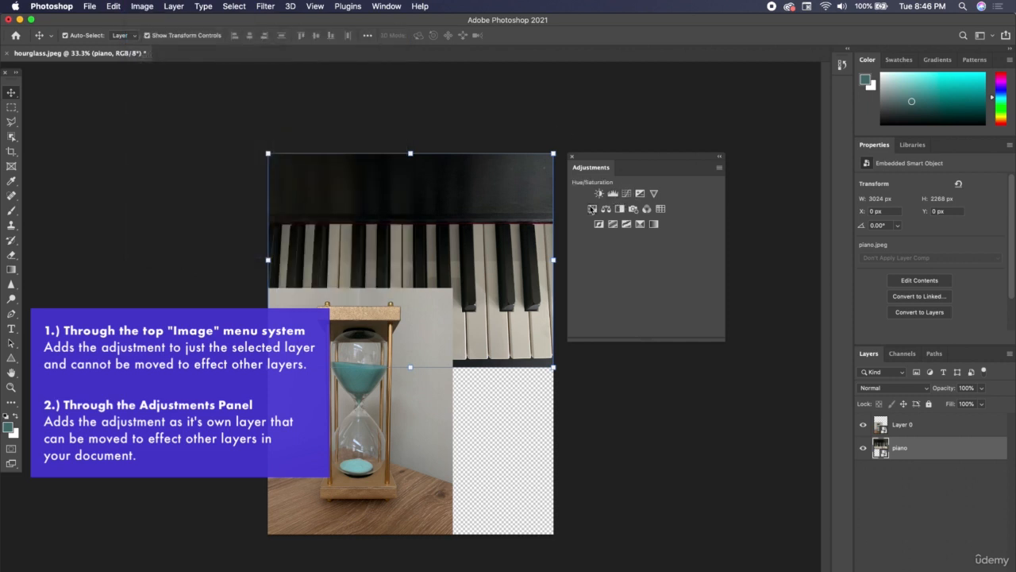
Add a Hue/Saturation adjustment layer above the piano and set hue to +120 and saturation to +100
click(592, 209)
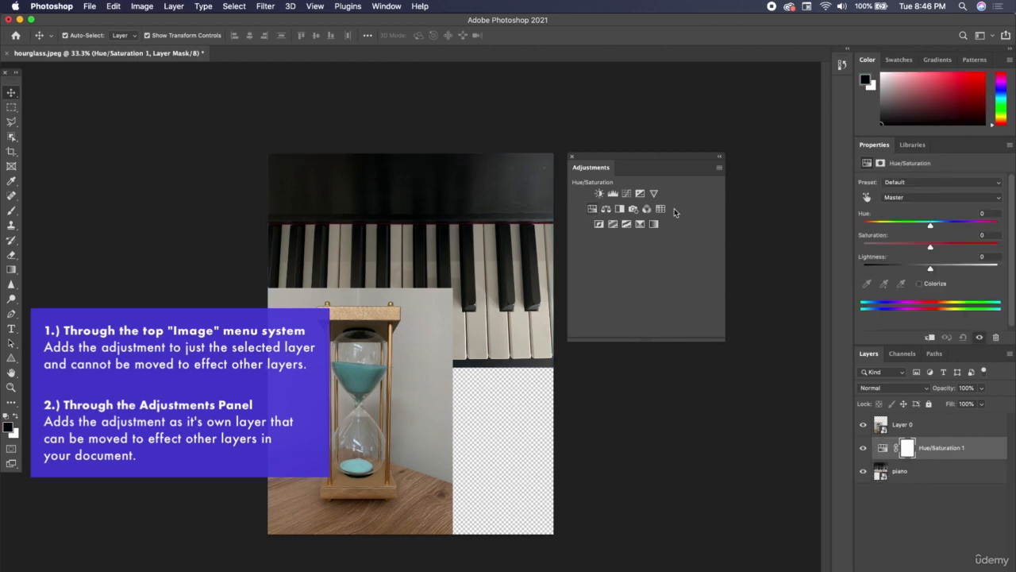
drag(934, 228, 1013, 246)
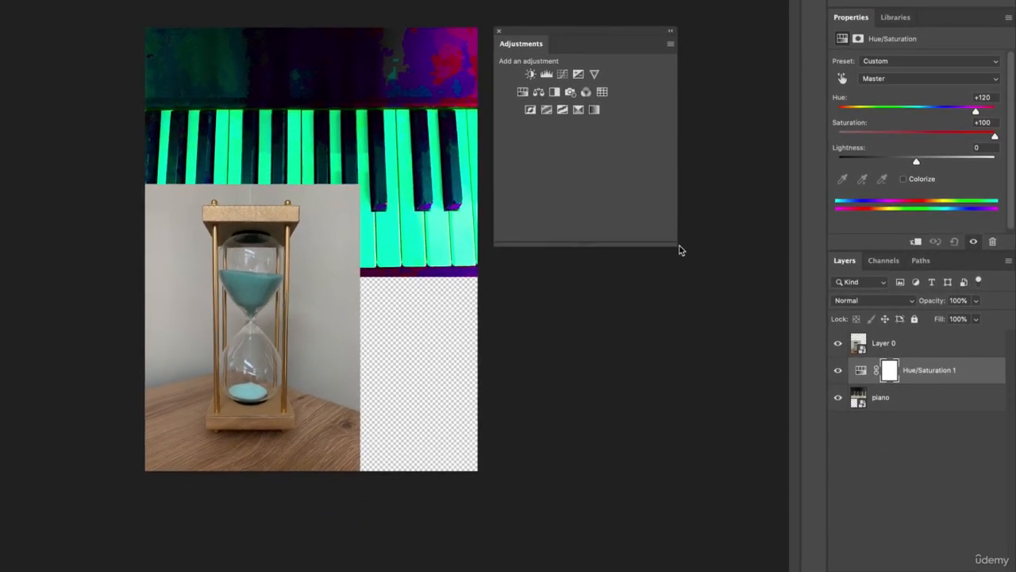
Move the Hue/Saturation adjustment layer to the top of the layer stack so it affects both photos
mouse_move(965, 372)
mouse_down()
mouse_move(964, 340)
mouse_move(964, 390)
mouse_move(964, 367)
mouse_up()
drag(963, 374, 952, 340)
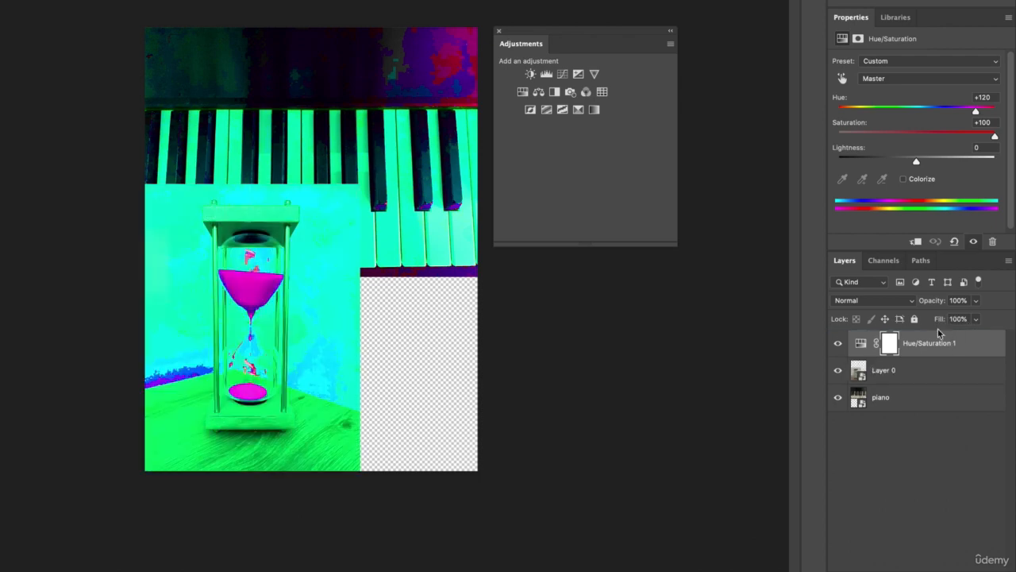
Shift the hourglass photo toward the lower right and toggle the adjustment layer's visibility off and back on
drag(338, 347, 383, 302)
click(953, 342)
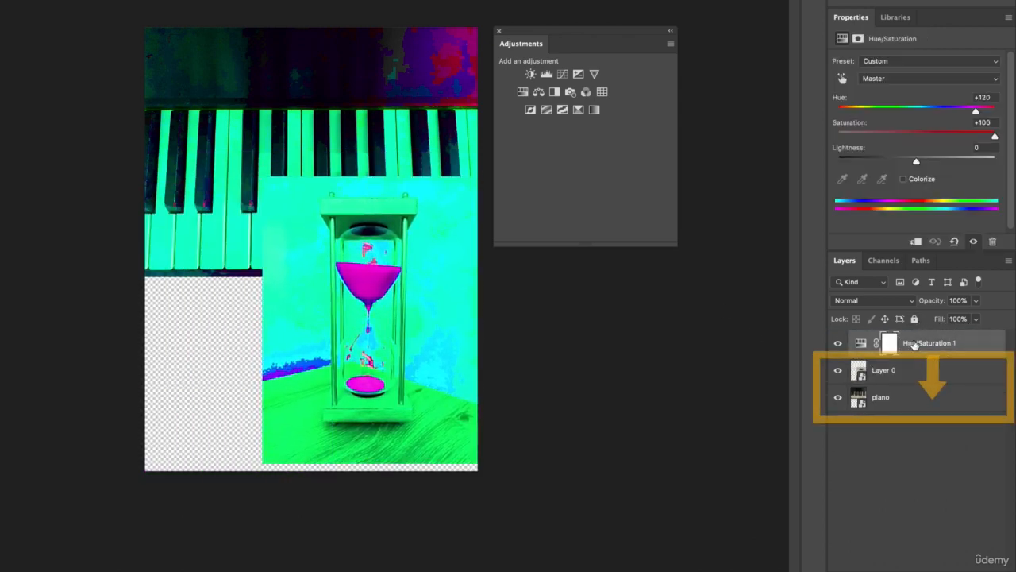
click(838, 345)
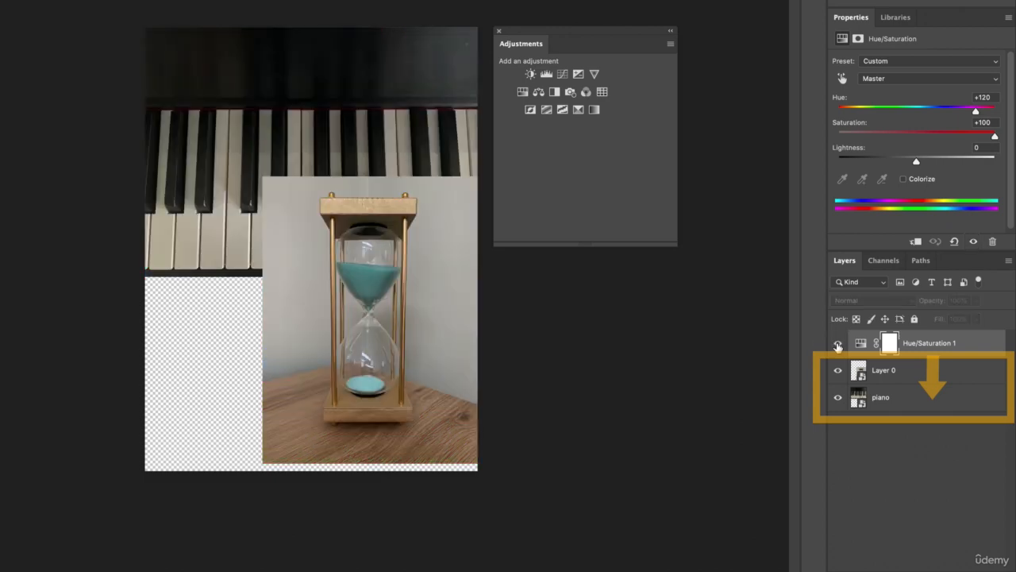
click(837, 344)
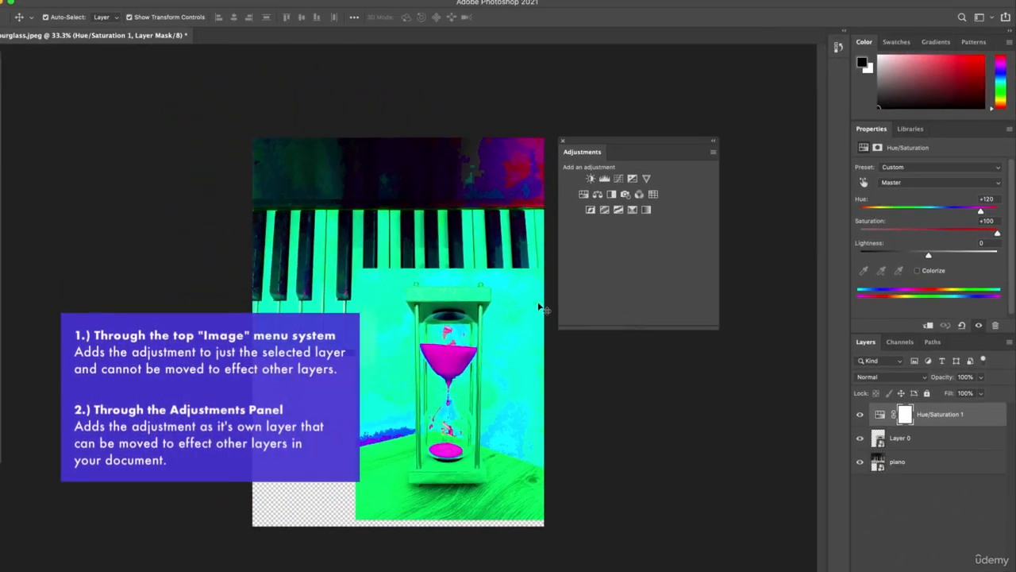
Open the Image menu's Adjustments submenu to examine which adjustment commands are available for the selected adjustment layer
click(141, 5)
mouse_move(157, 37)
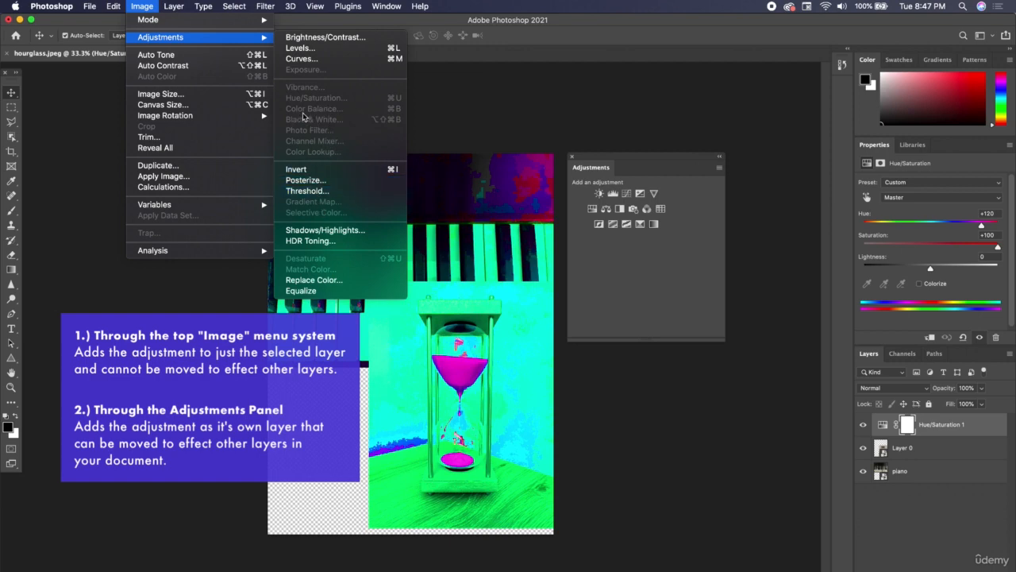
key(Escape)
key(Escape)
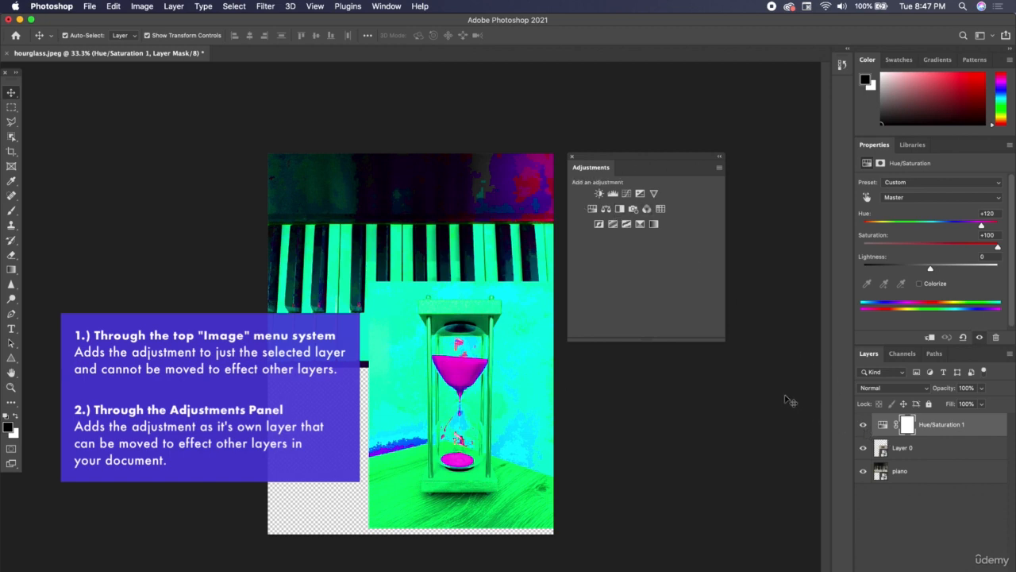
click(140, 6)
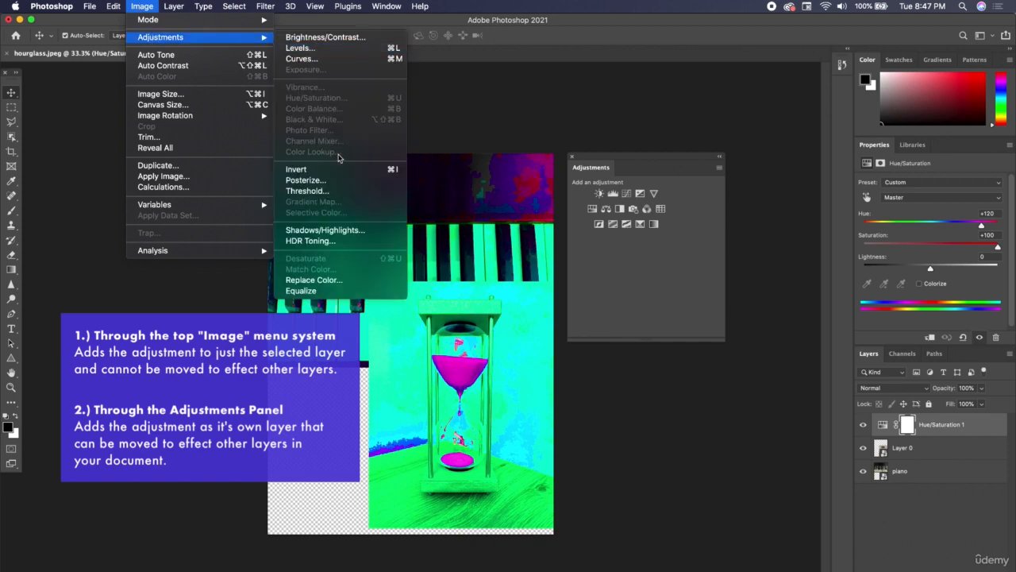
click(132, 5)
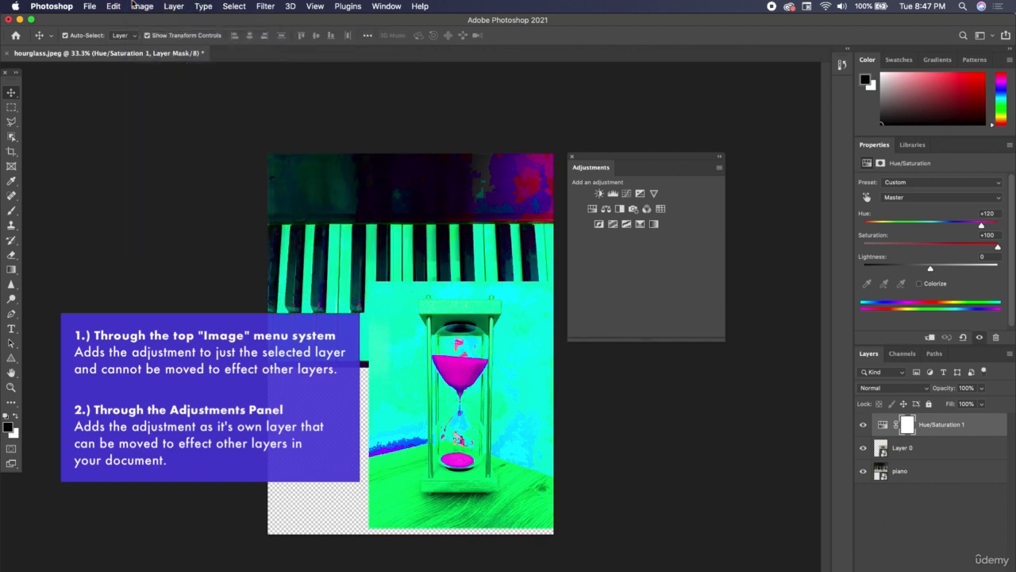